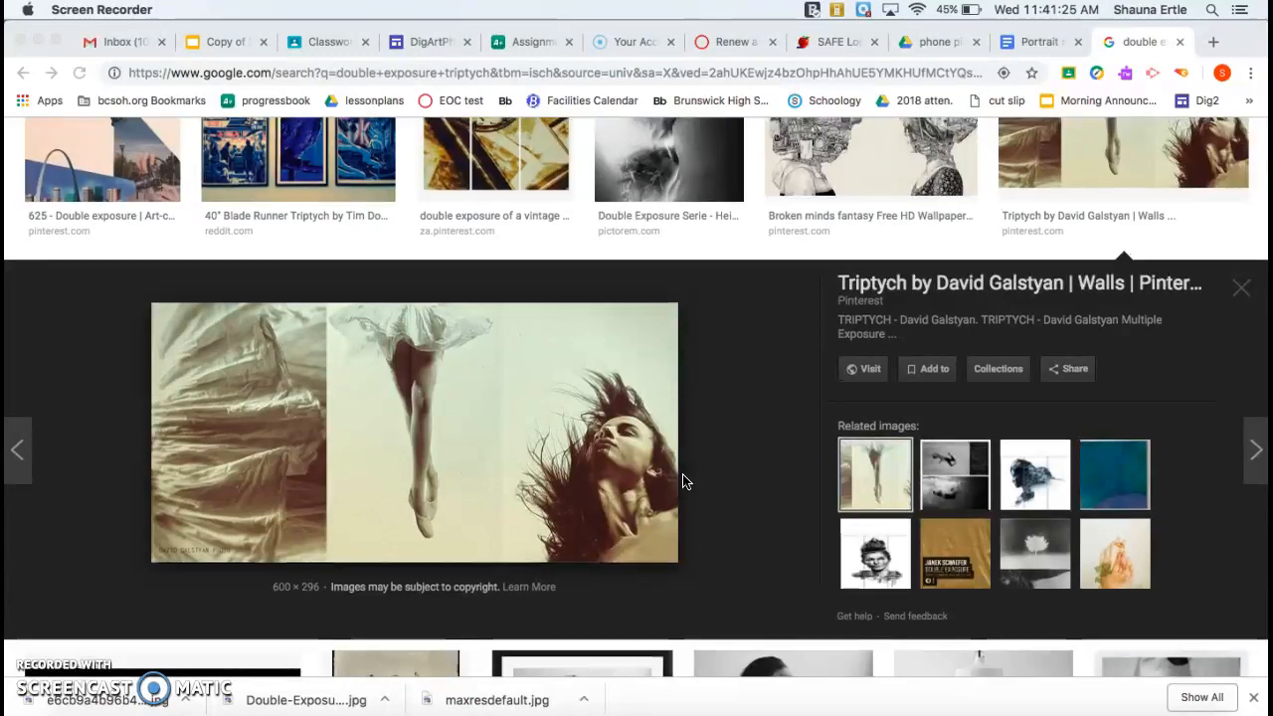
# - Switch to Photoshop and open the portrait e6cb9a4b96b47c8b90afa72b500d112a.jpg from the Desktop
pyautogui.click(1047, 358)
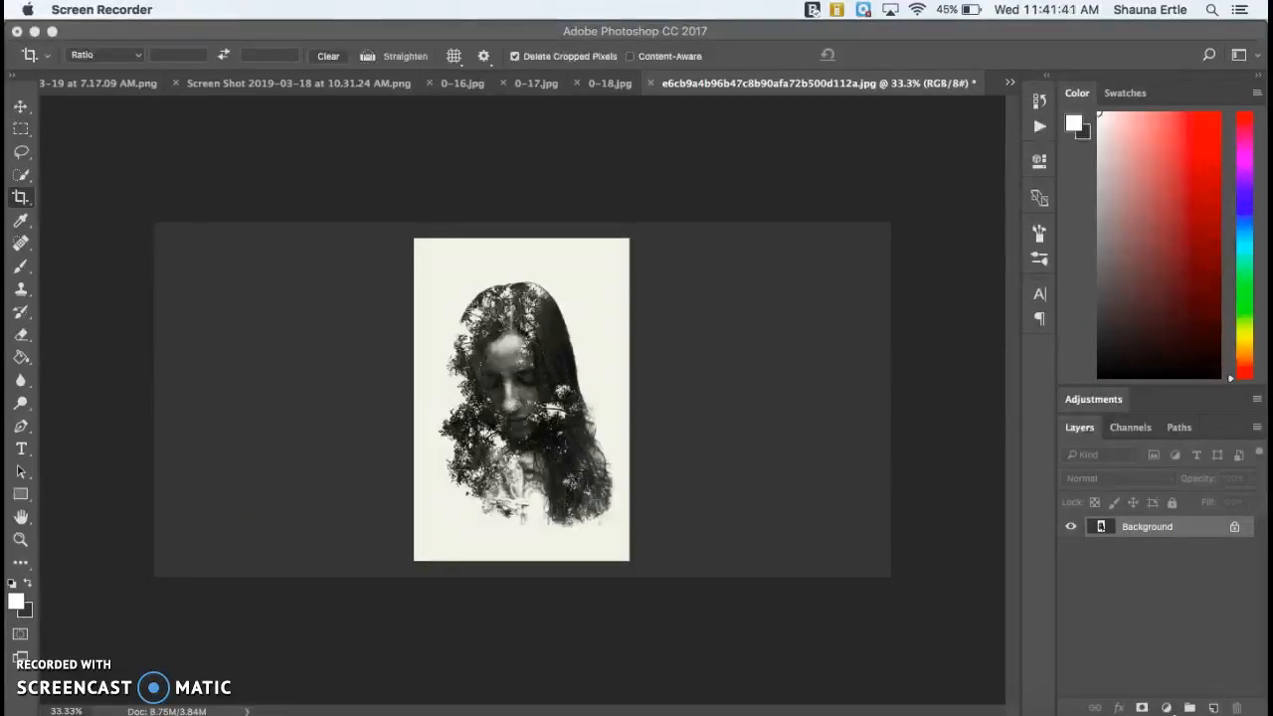
pyautogui.click(179, 37)
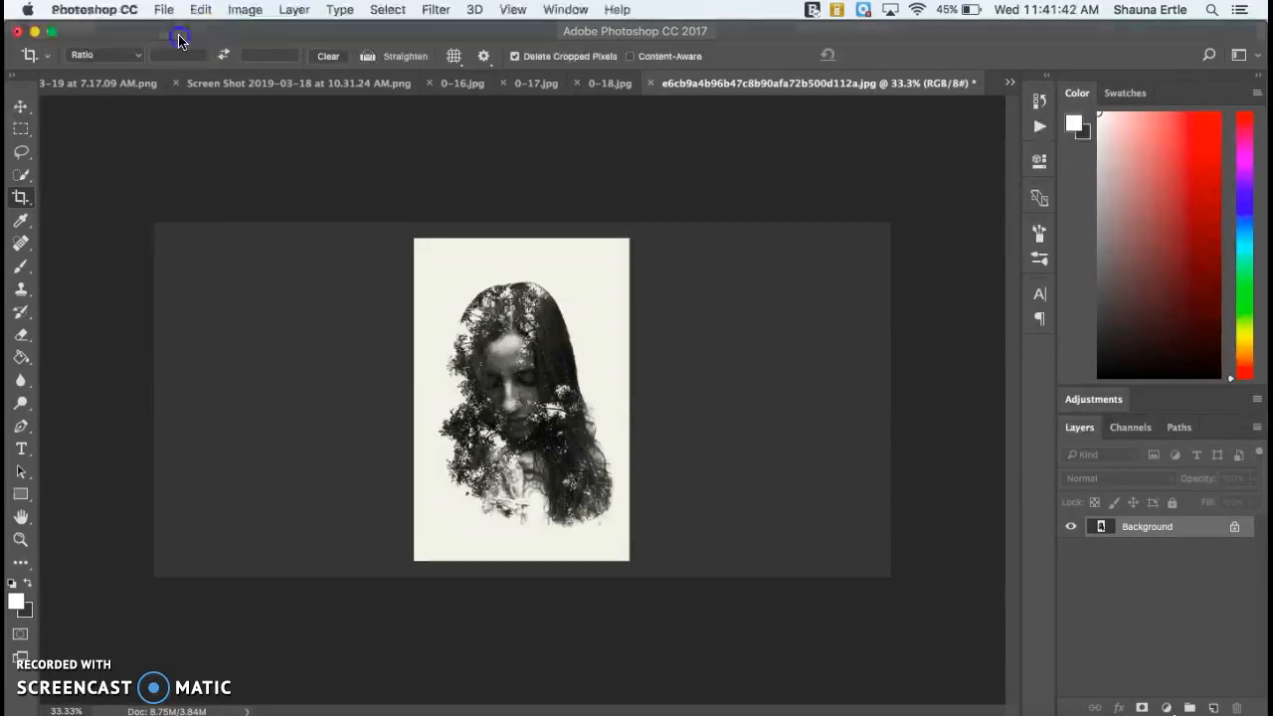
pyautogui.click(164, 10)
pyautogui.click(164, 46)
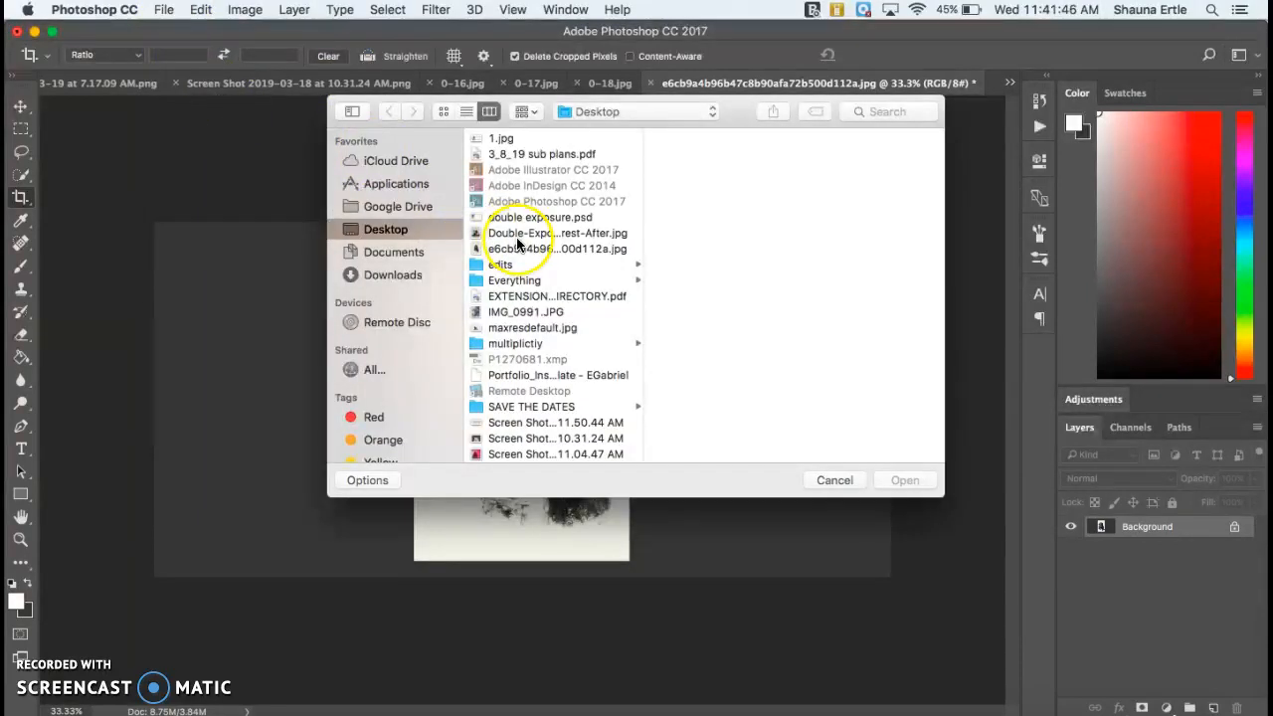
pyautogui.click(518, 235)
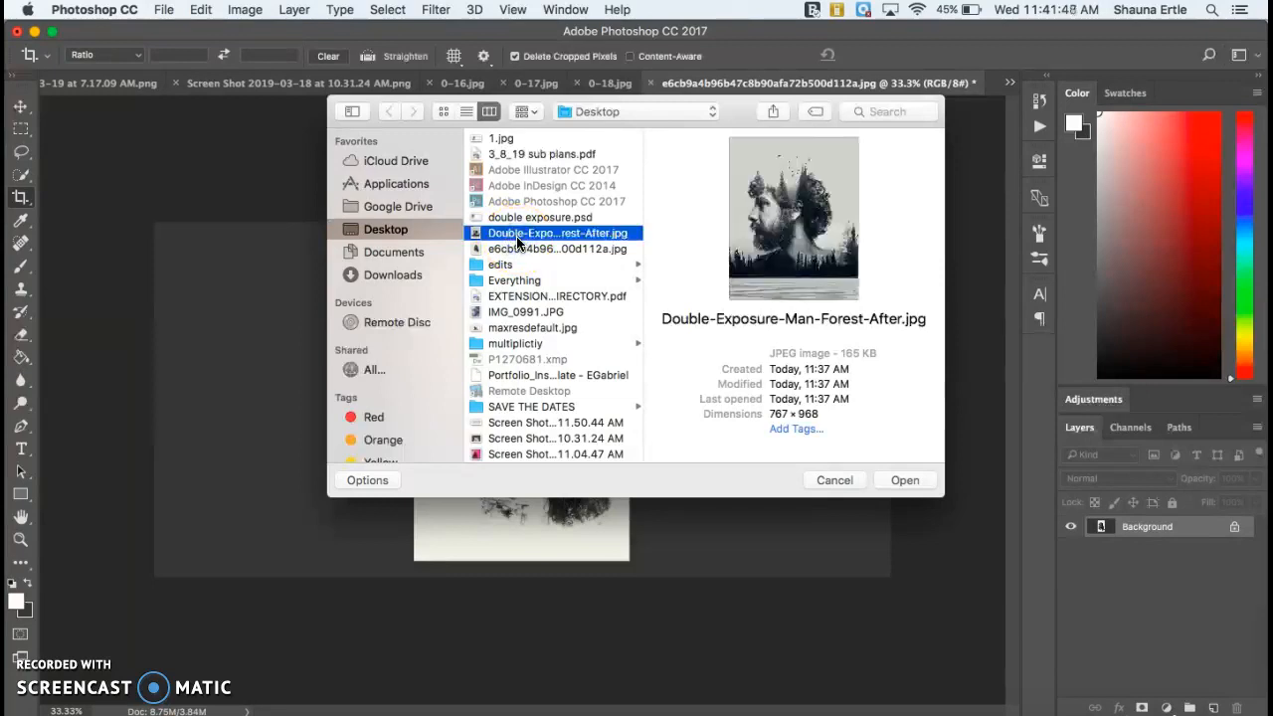
pyautogui.click(518, 249)
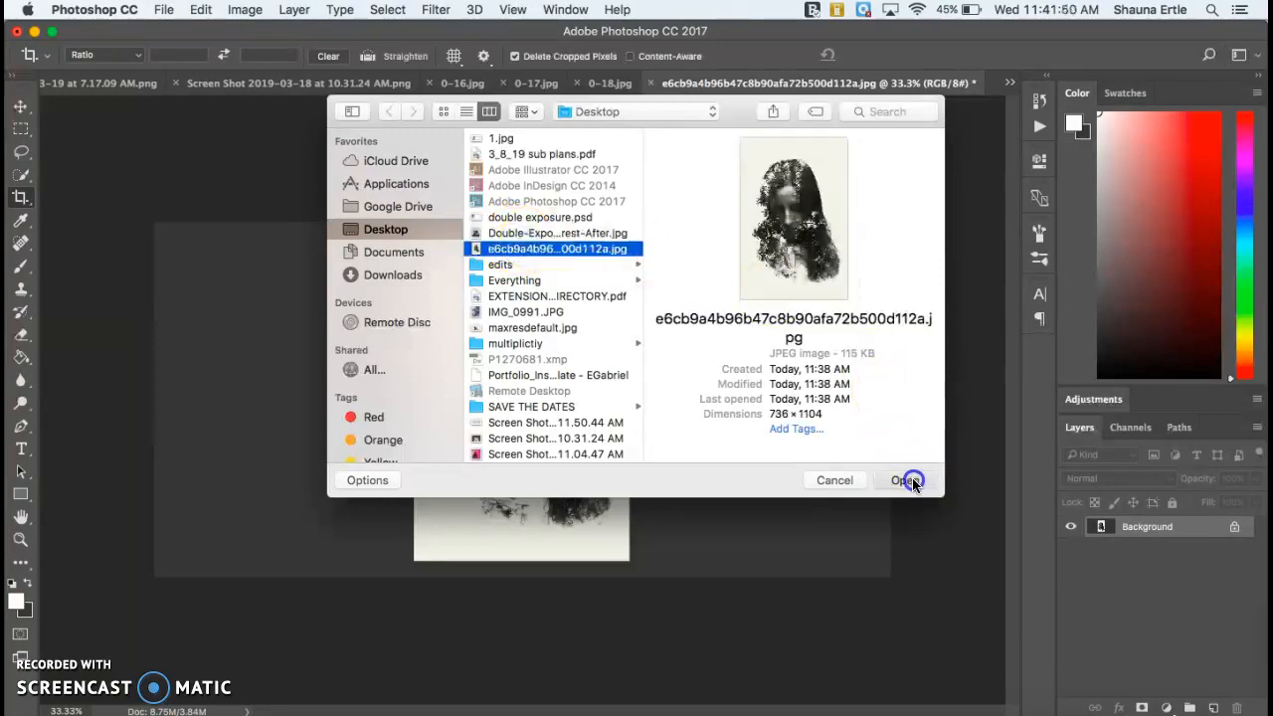
pyautogui.click(907, 480)
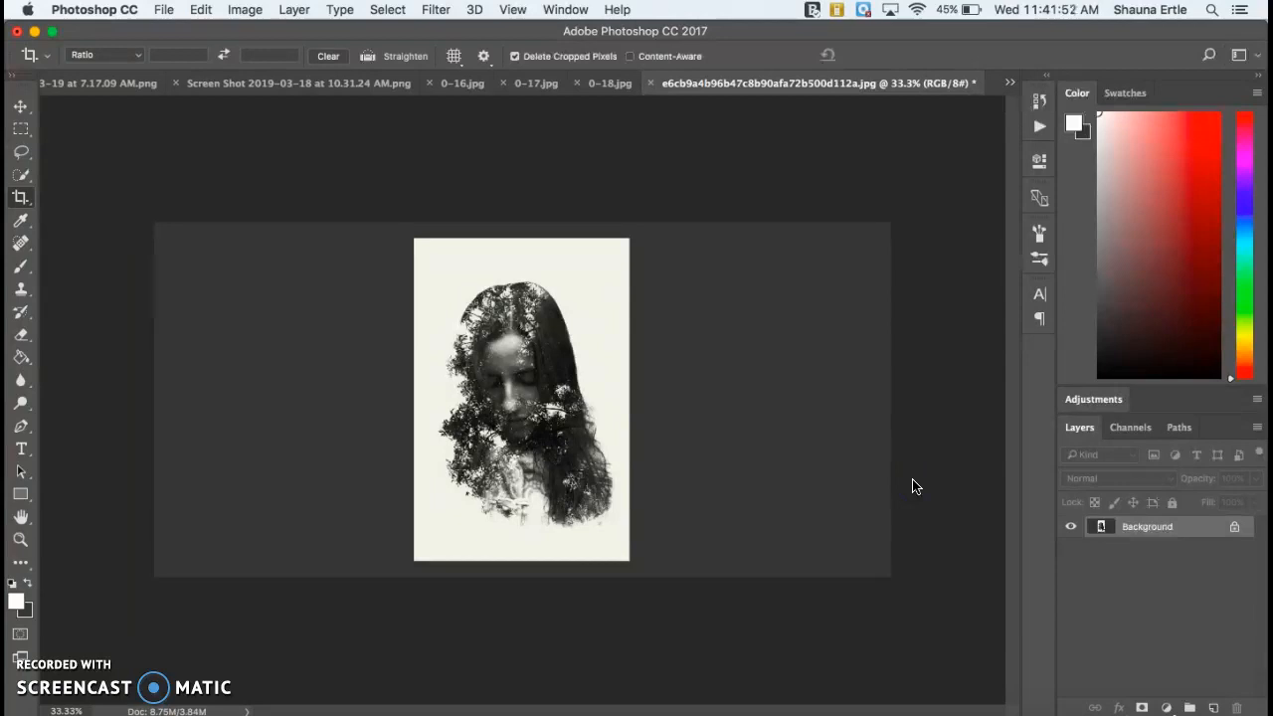
# - Crop away the dark side margins around the woman's portrait and trim the canvas height slightly
pyautogui.click(372, 270)
pyautogui.moveTo(156, 398); pyautogui.dragTo(286, 409)
pyautogui.moveTo(761, 401); pyautogui.dragTo(630, 406)
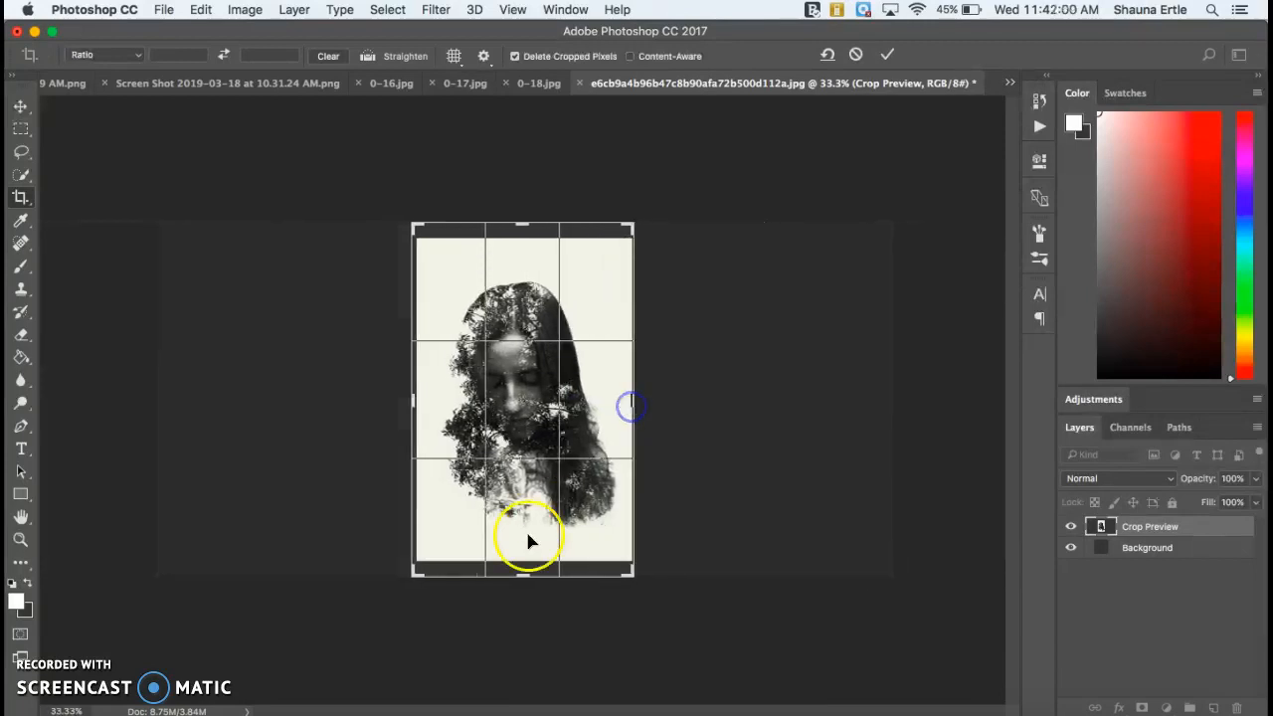
pyautogui.moveTo(522, 571); pyautogui.dragTo(522, 565)
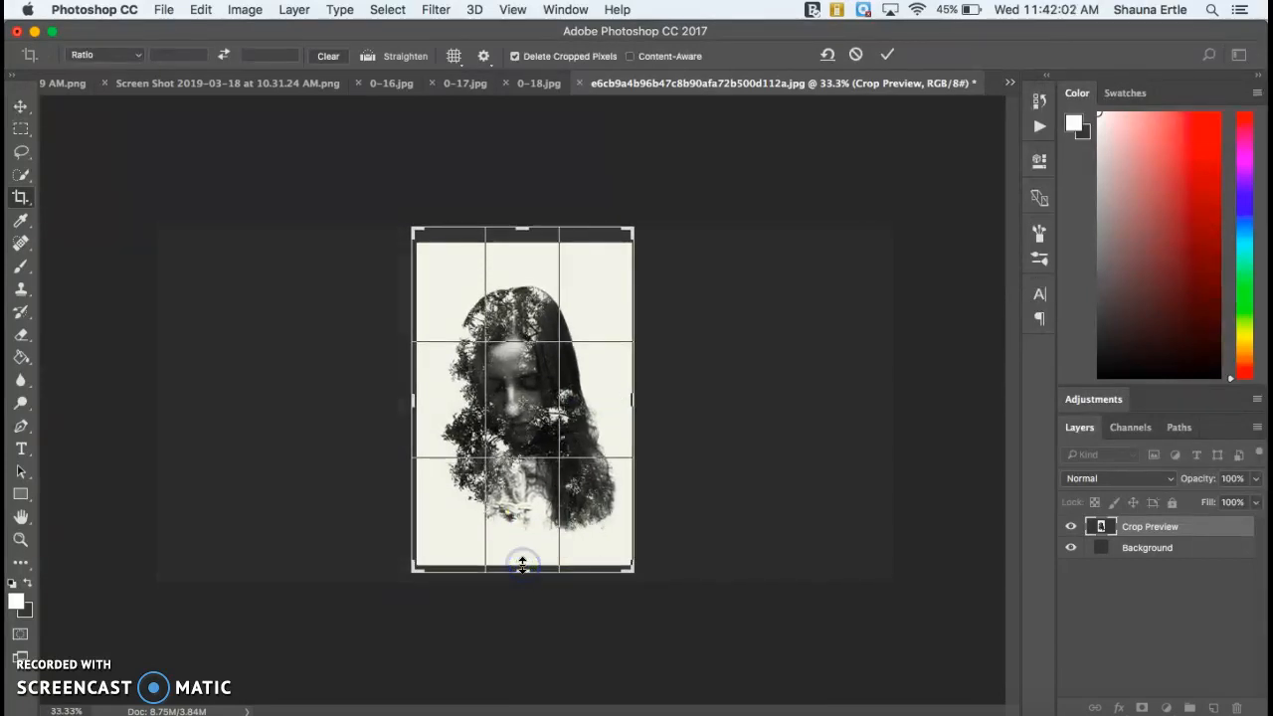
pyautogui.press('Return')
# - Extend the canvas with the Crop tool by about one portrait width on each side, with a height of about 16.9 in
pyautogui.scroll(2, 532, 424)
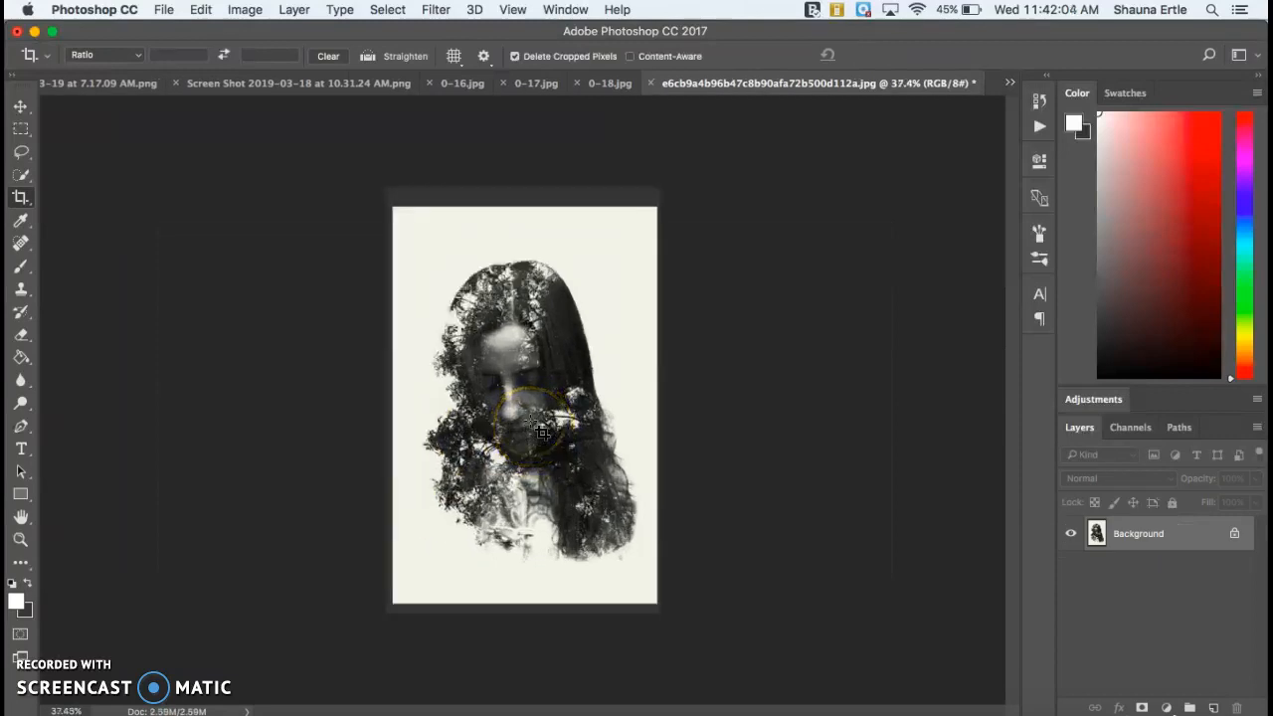
pyautogui.scroll(2, 542, 431)
pyautogui.click(505, 333)
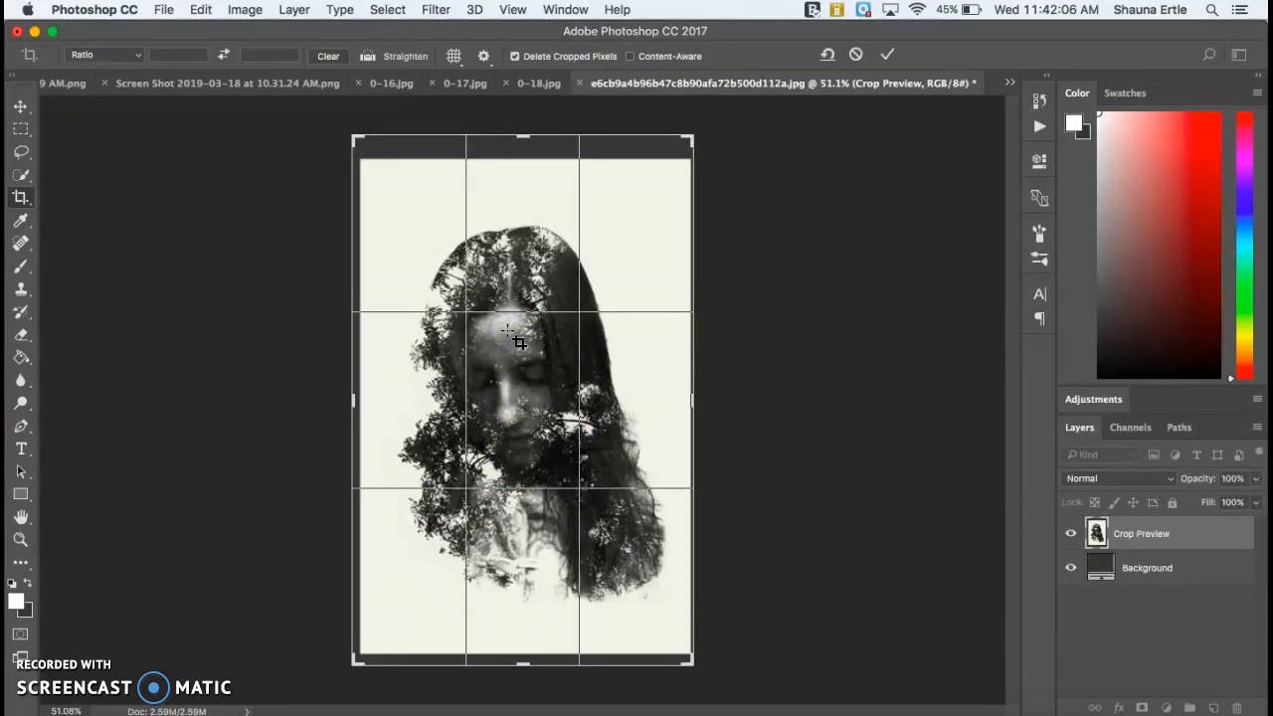
pyautogui.scroll(-2, 517, 341)
pyautogui.moveTo(644, 399); pyautogui.dragTo(768, 406)
pyautogui.moveTo(277, 401); pyautogui.dragTo(146, 406)
pyautogui.moveTo(901, 399); pyautogui.dragTo(912, 398)
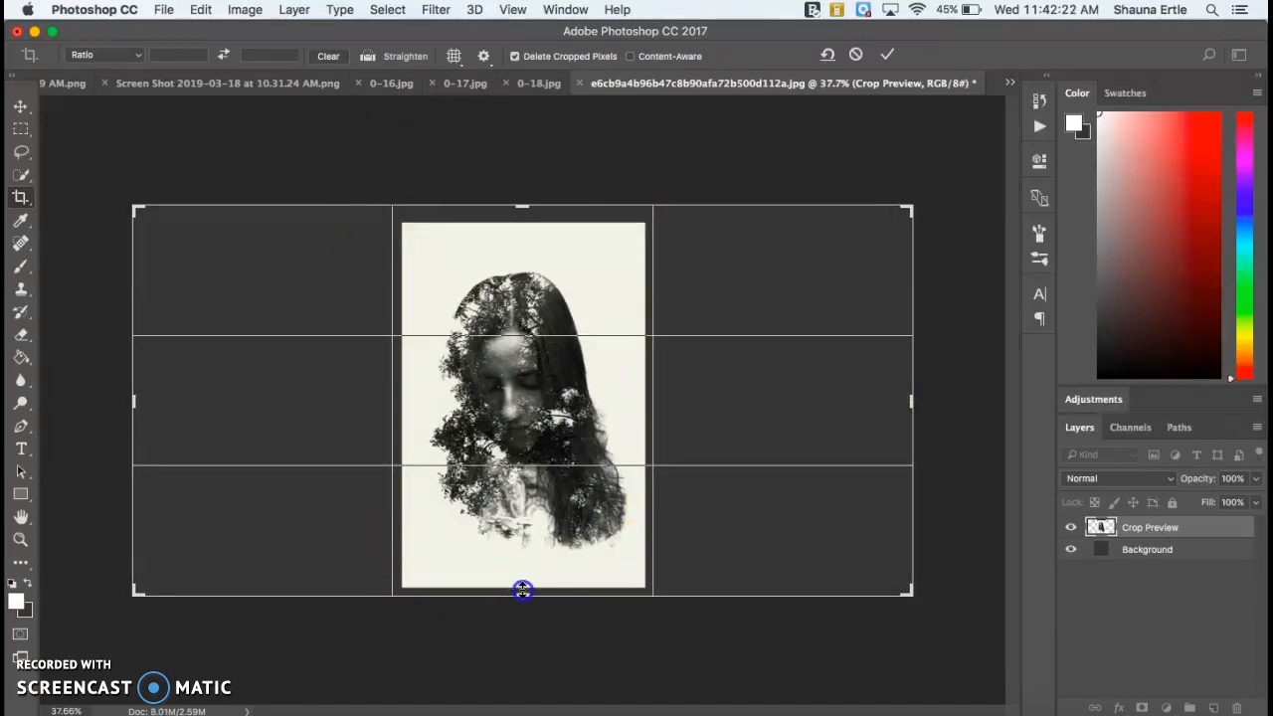
pyautogui.moveTo(523, 595); pyautogui.dragTo(523, 596)
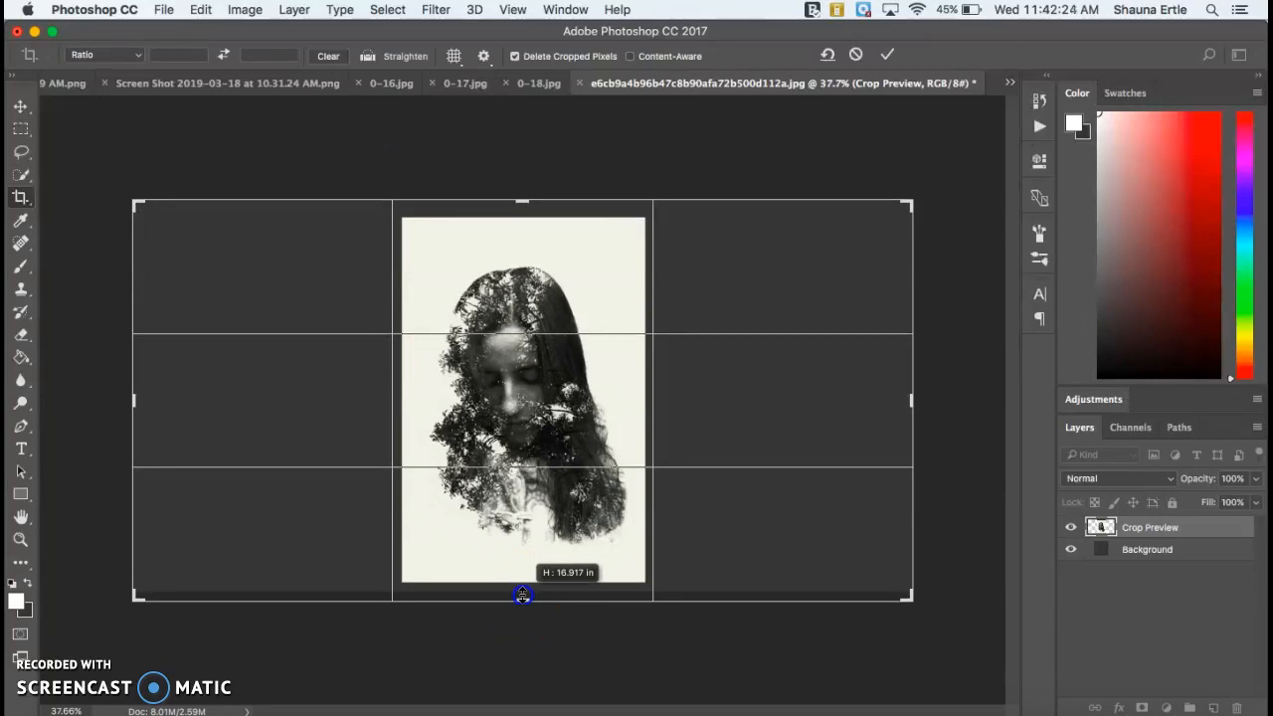
pyautogui.click(886, 54)
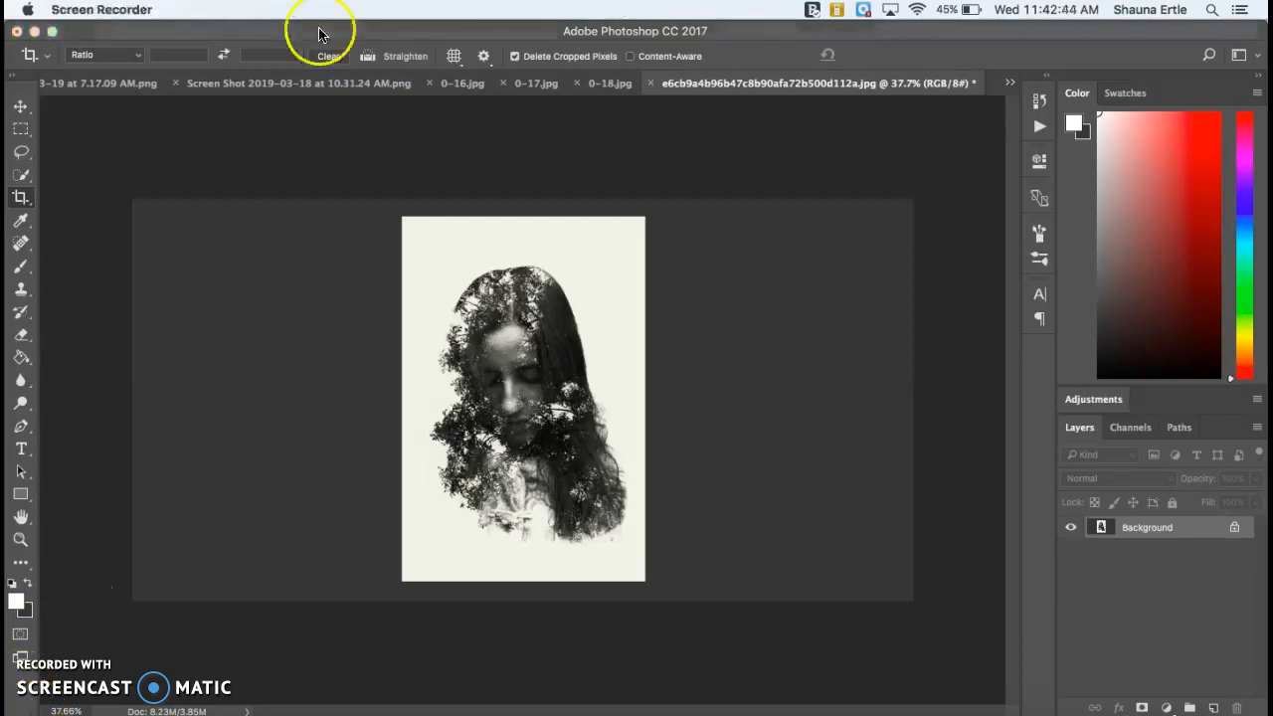
# - Place Double-Exposure-Man-Forest-After.jpg from the Desktop as a linked image in the document
pyautogui.click(320, 32)
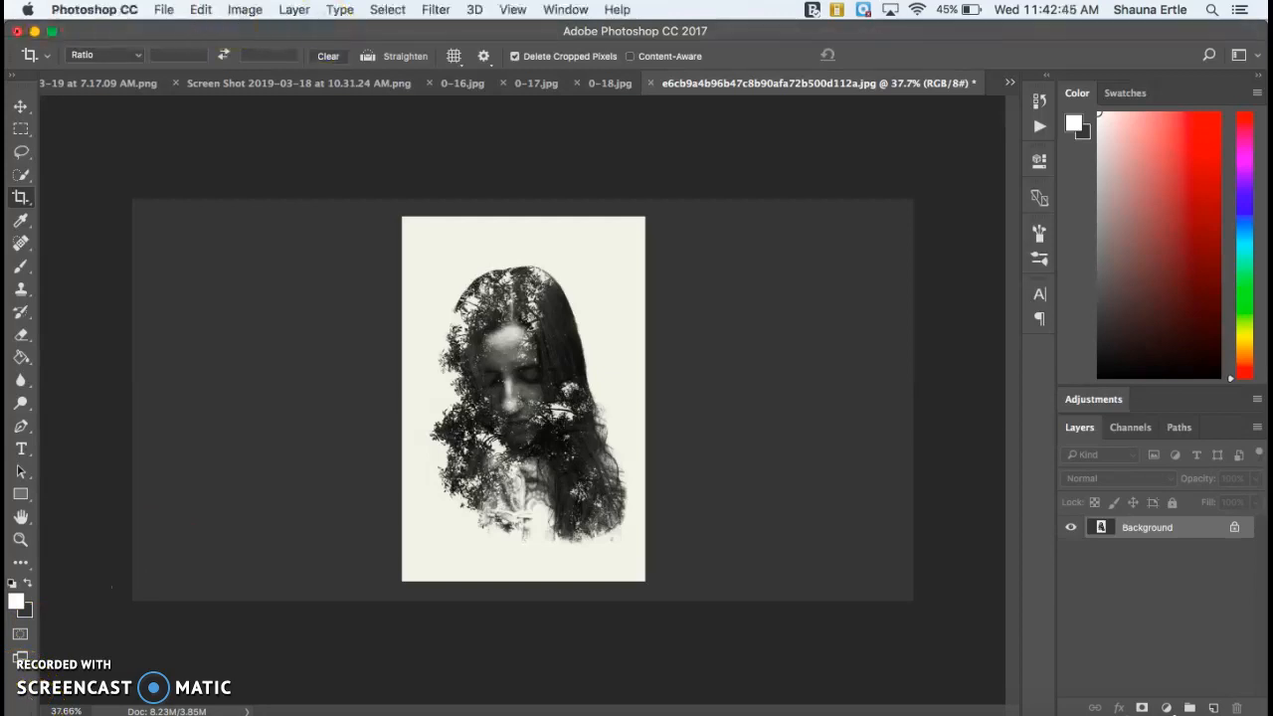
pyautogui.click(165, 9)
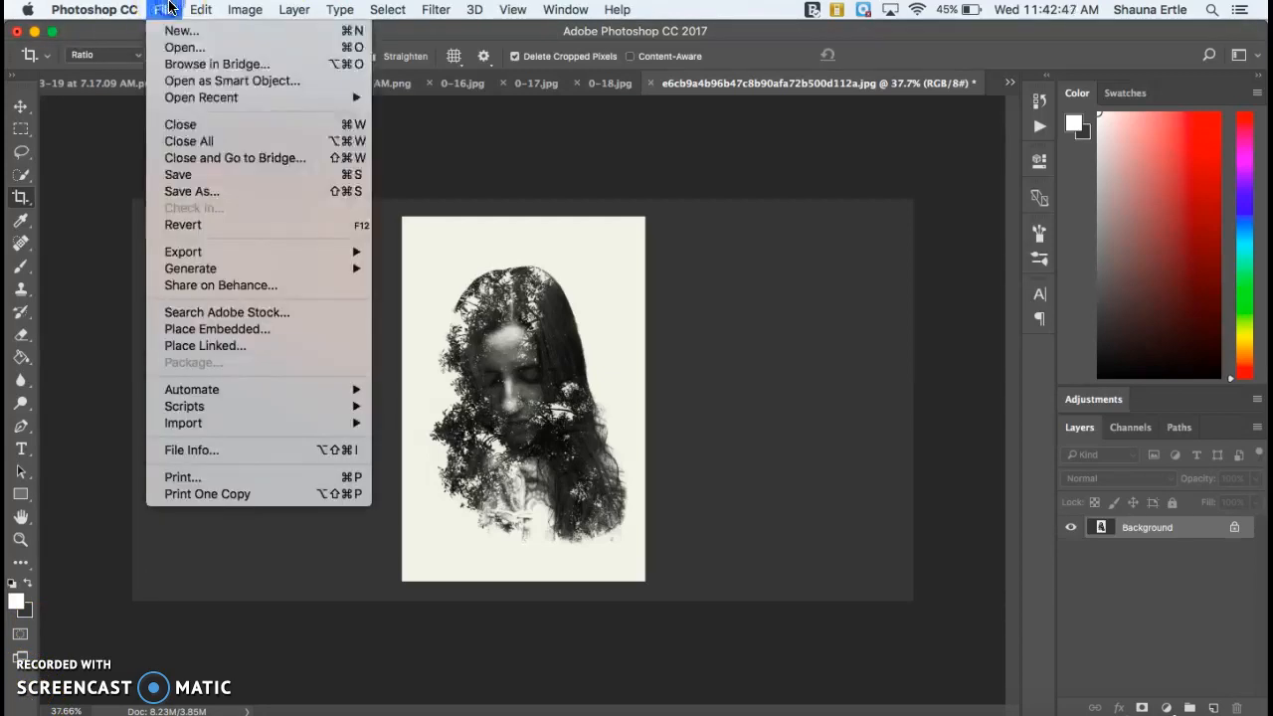
pyautogui.click(199, 346)
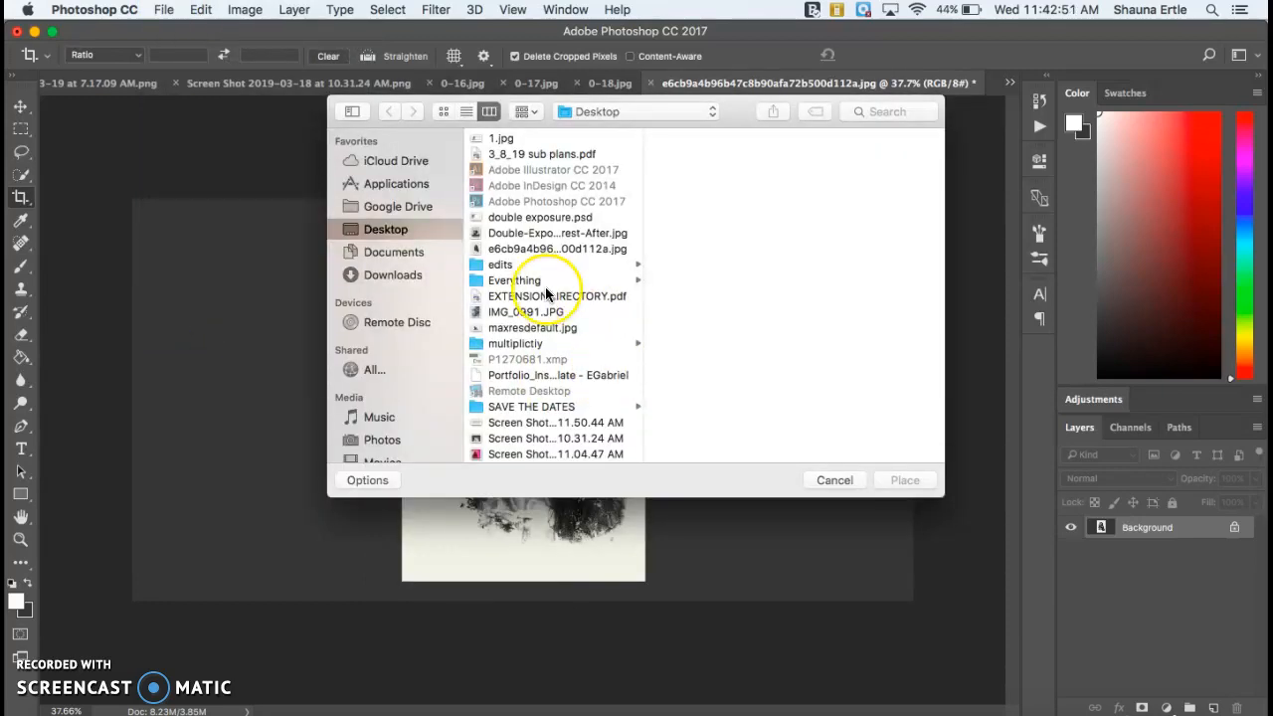
pyautogui.scroll(1, 565, 284)
pyautogui.click(530, 232)
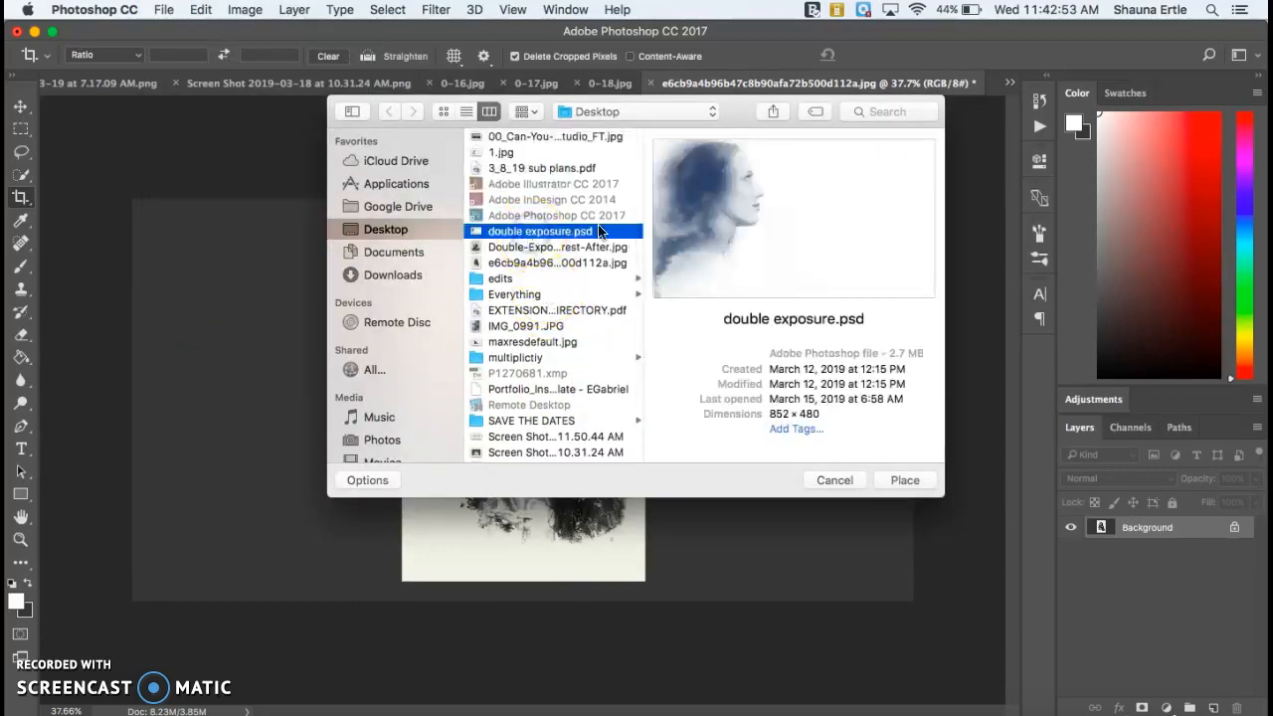
pyautogui.click(527, 249)
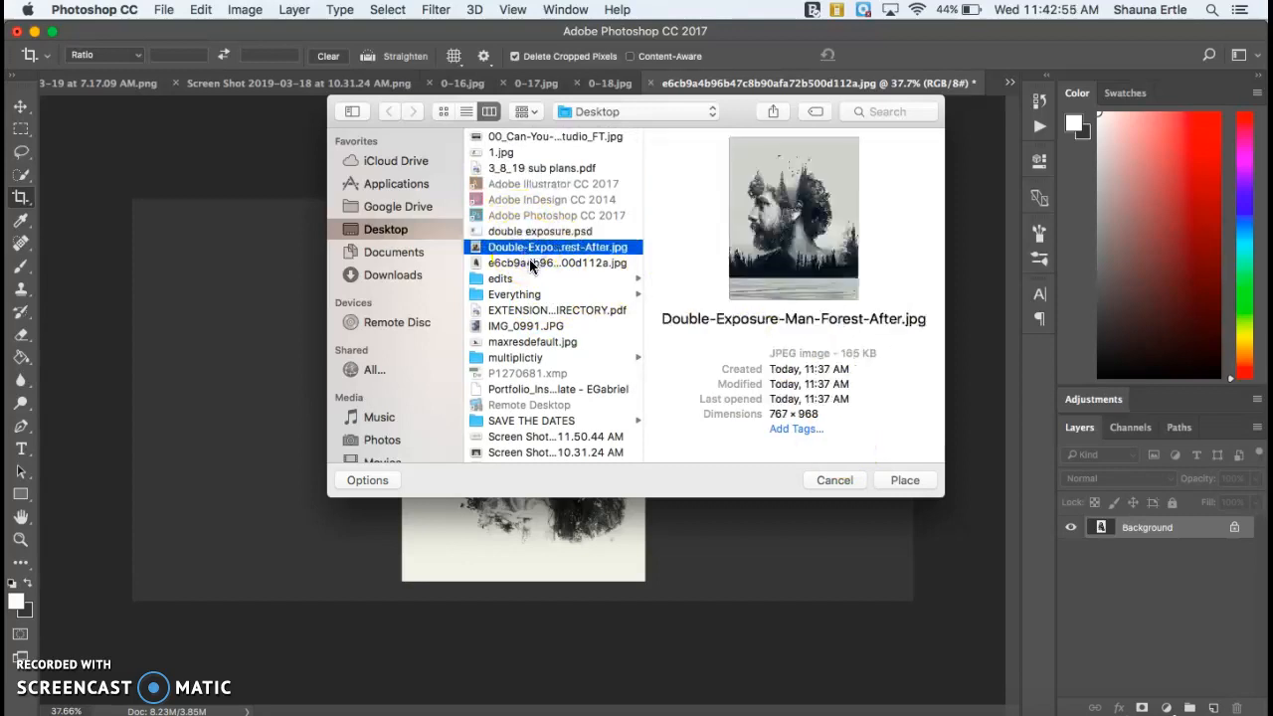
pyautogui.click(900, 481)
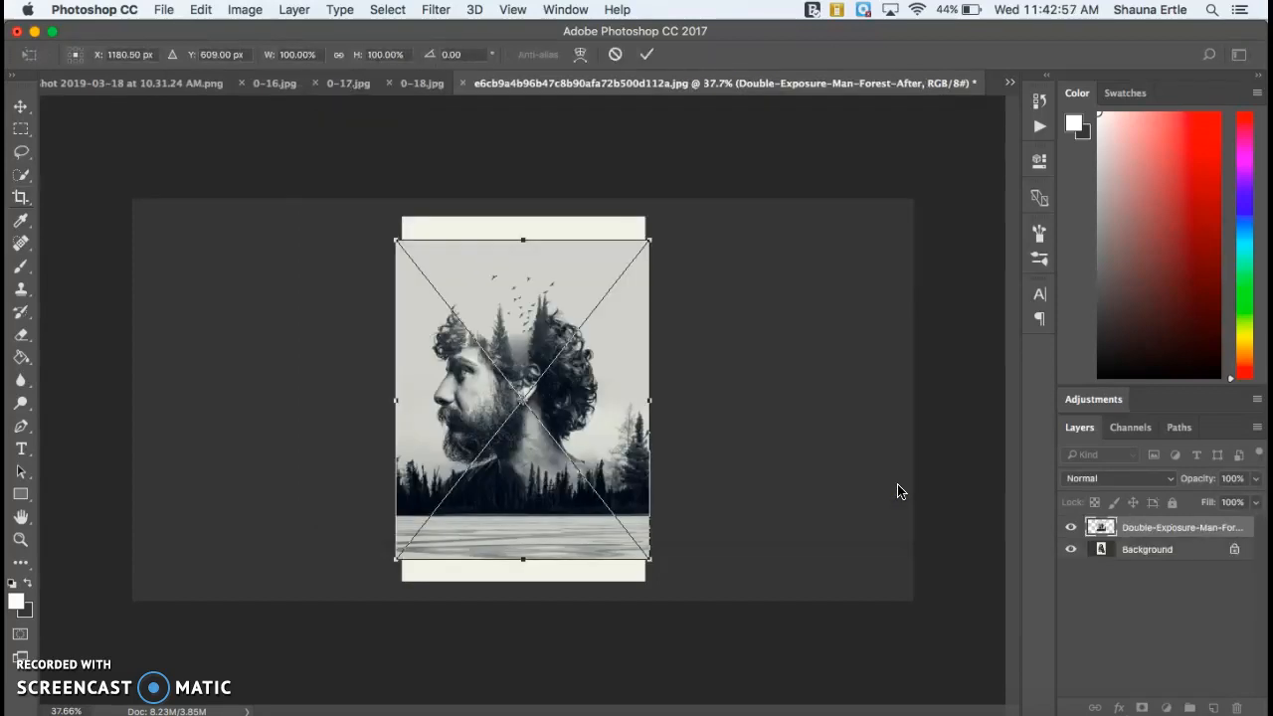
# - Move the placed man image to the right of the woman's portrait and scale it to about 93%
pyautogui.moveTo(622, 398); pyautogui.dragTo(830, 403)
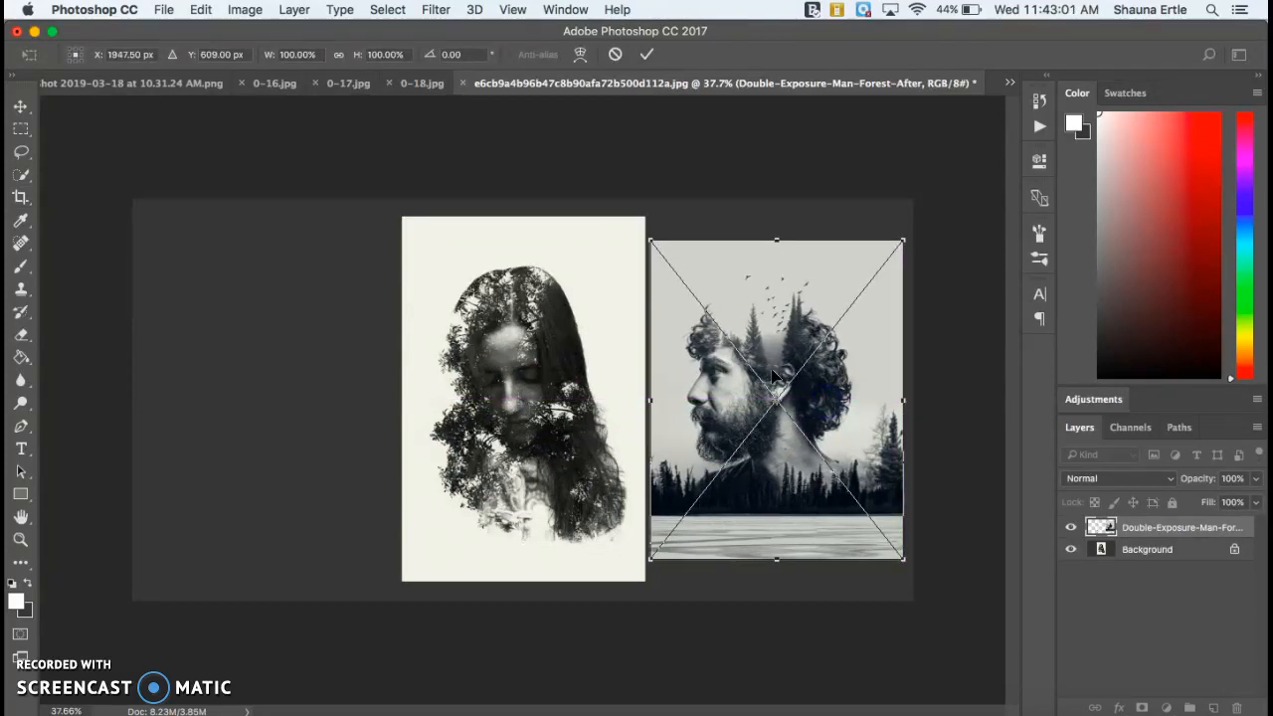
pyautogui.moveTo(651, 560); pyautogui.dragTo(676, 543)
pyautogui.moveTo(750, 492); pyautogui.dragTo(745, 494)
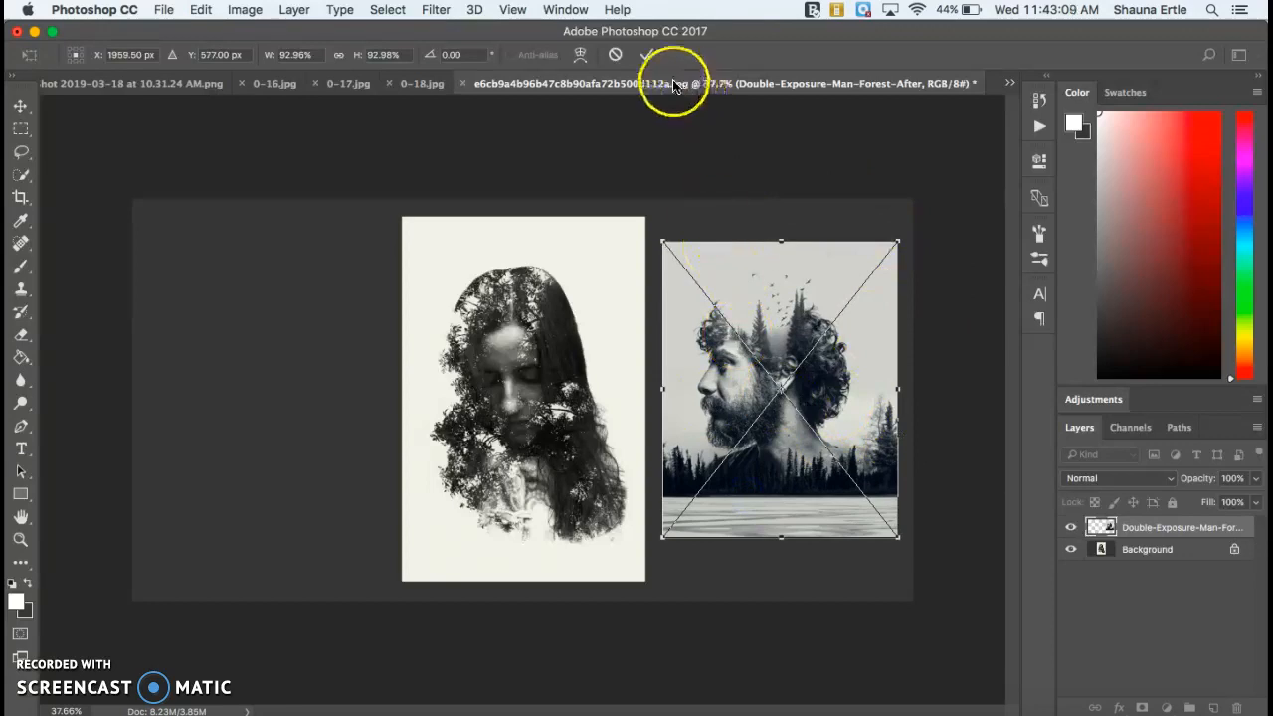
pyautogui.click(645, 54)
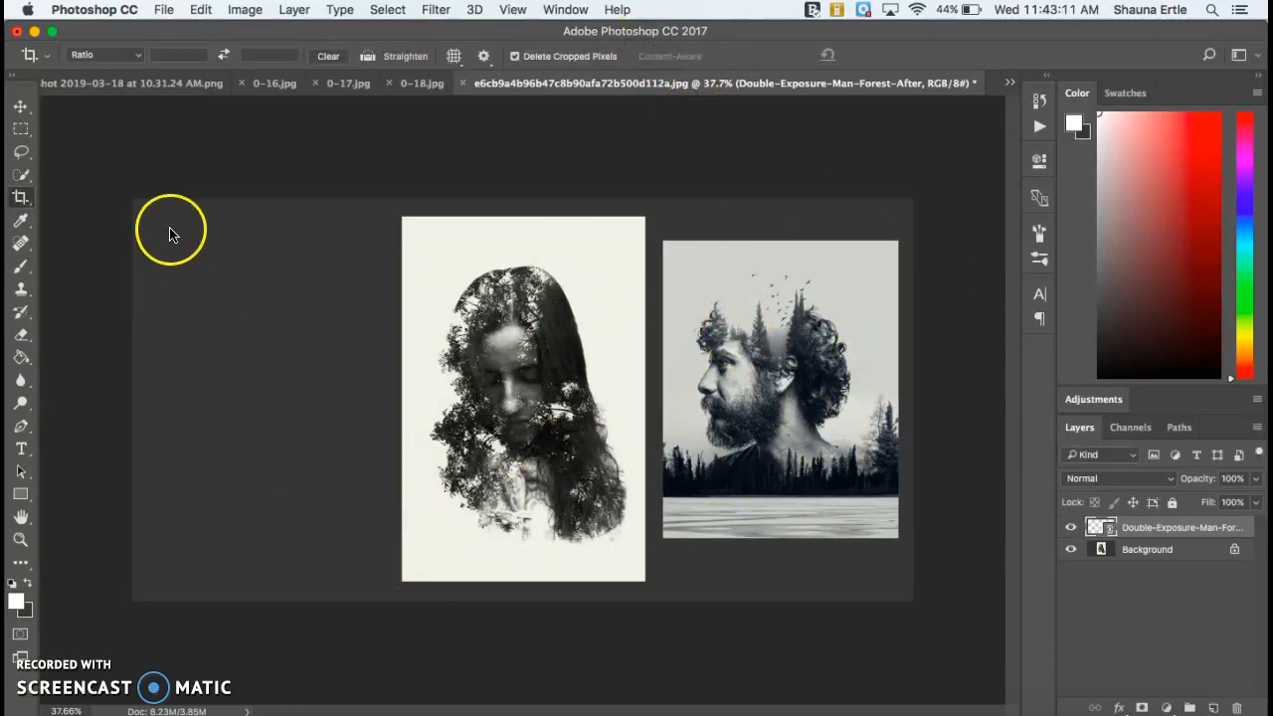
# - Unlock the Background layer and delete the strips of the woman's portrait extending above and below the man image's height
pyautogui.click(20, 130)
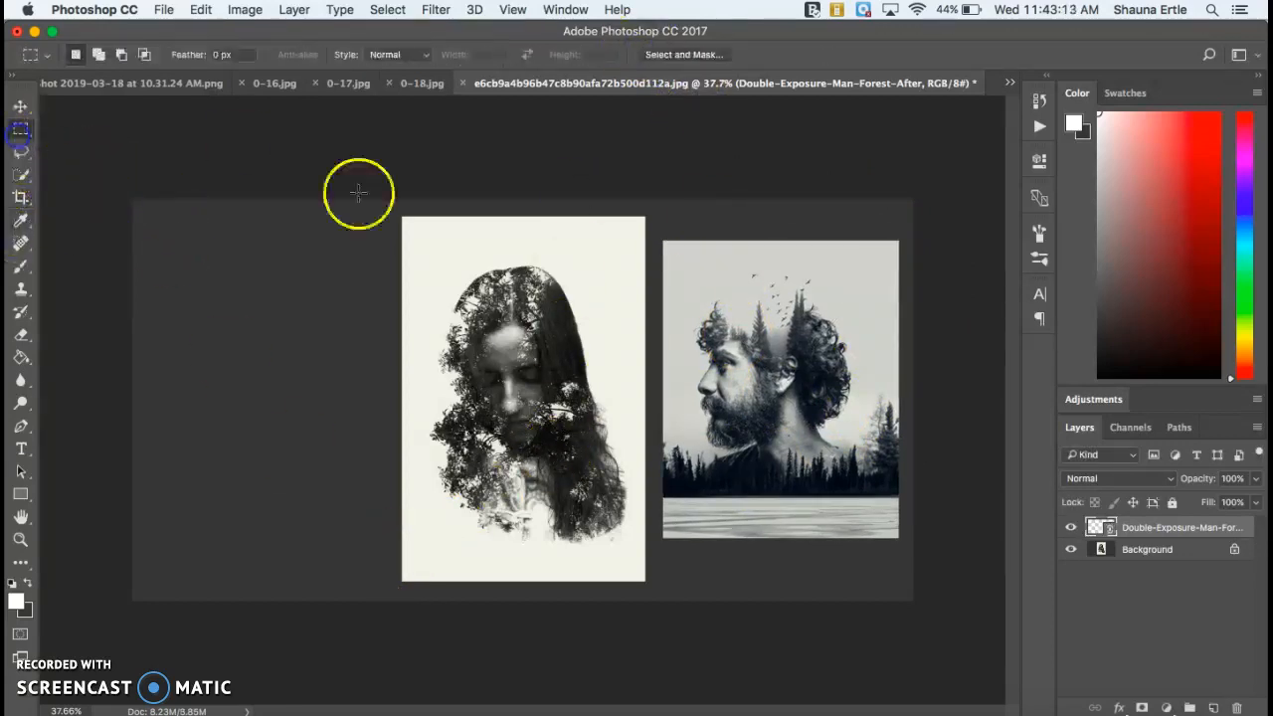
pyautogui.moveTo(667, 241); pyautogui.dragTo(361, 190)
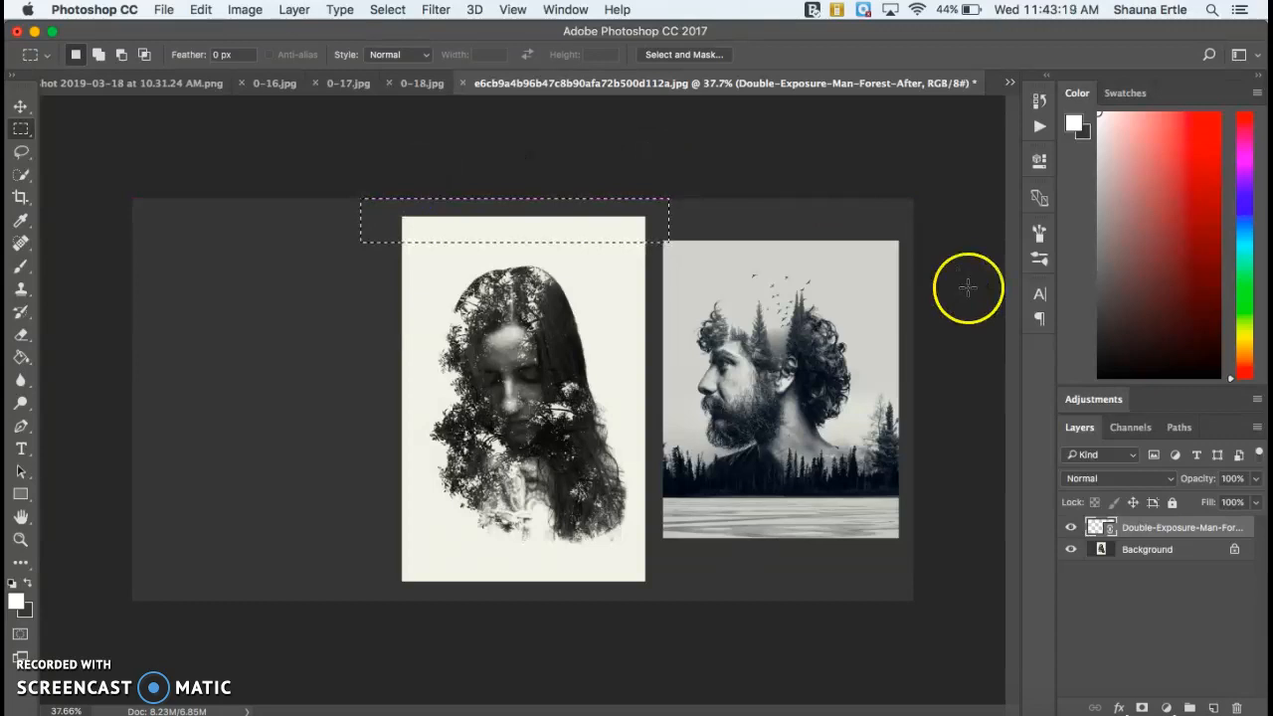
pyautogui.click(1174, 549)
pyautogui.click(1234, 552)
pyautogui.press('Delete')
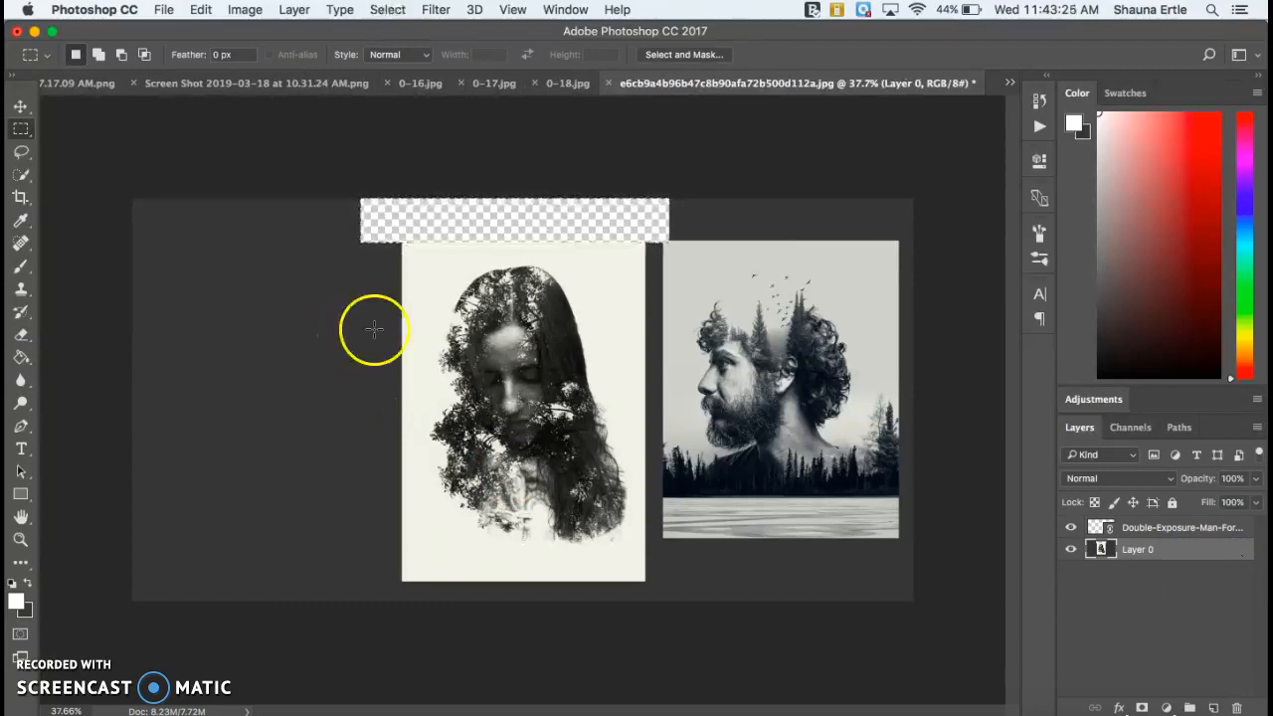
pyautogui.moveTo(668, 540); pyautogui.dragTo(363, 611)
pyautogui.press('Delete')
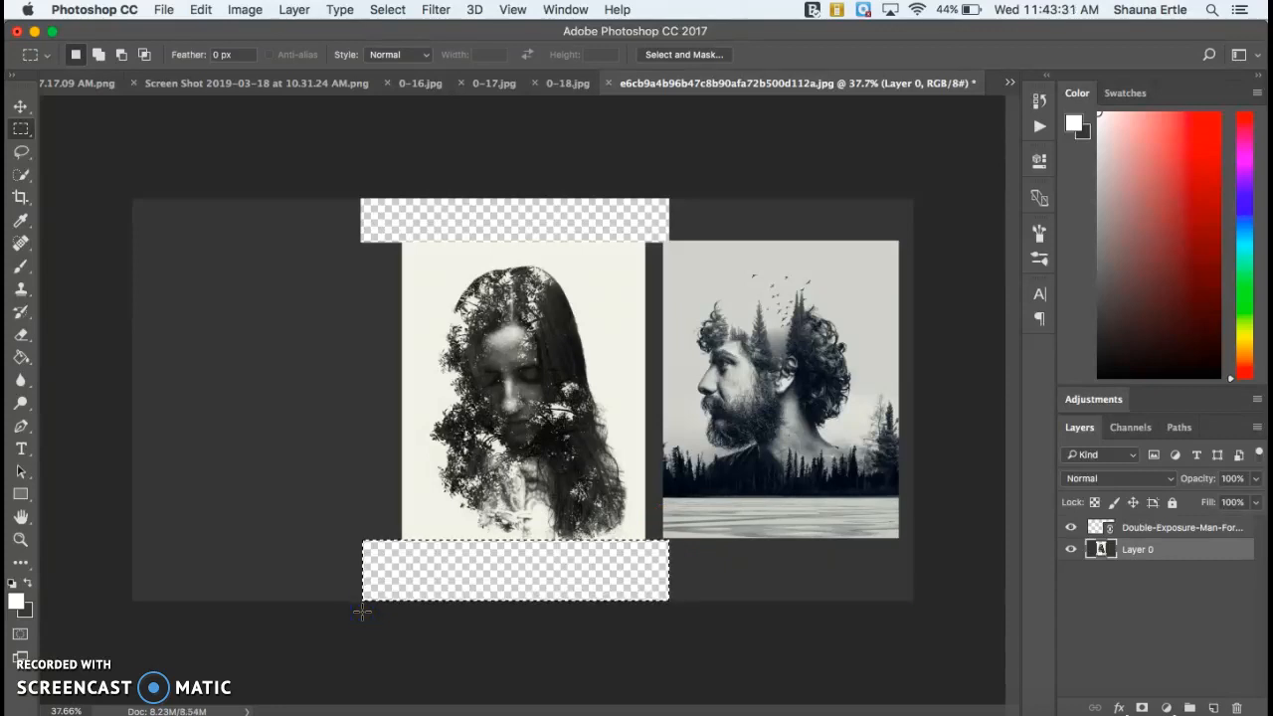
# - Sample the dark grey background colour and fill both transparent strips with it using the Paint Bucket
pyautogui.press('i')
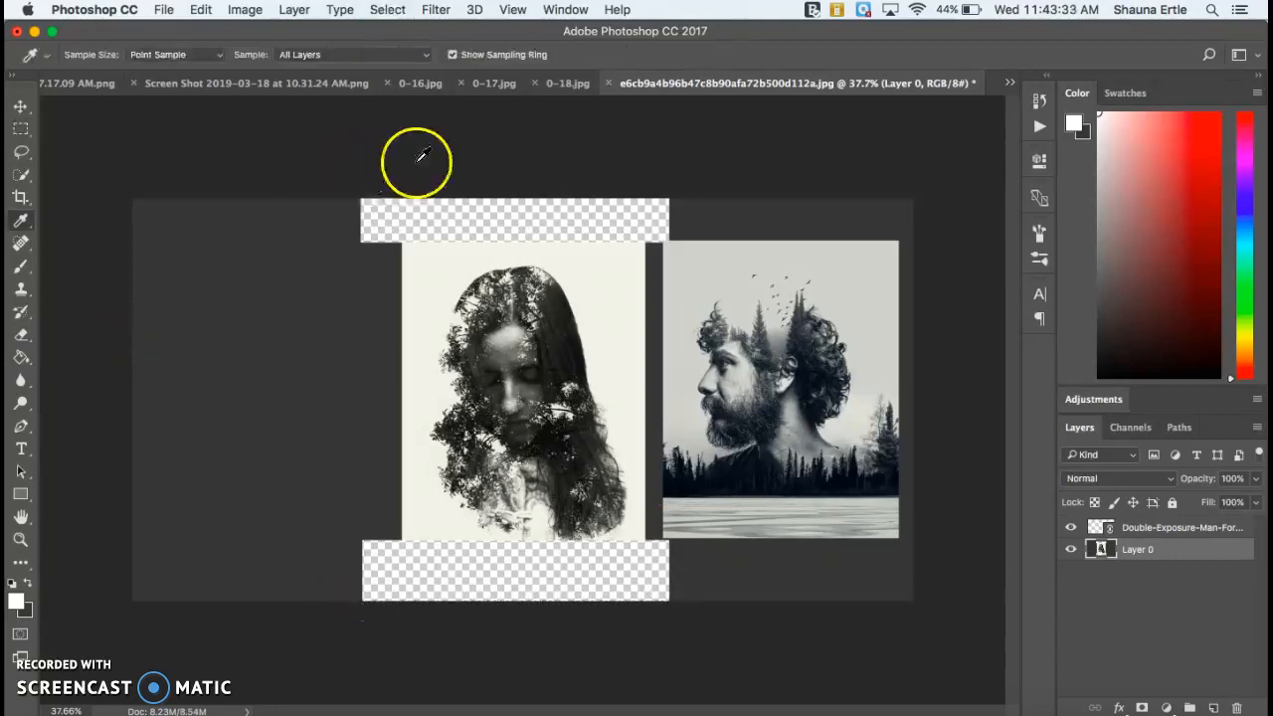
pyautogui.click(21, 358)
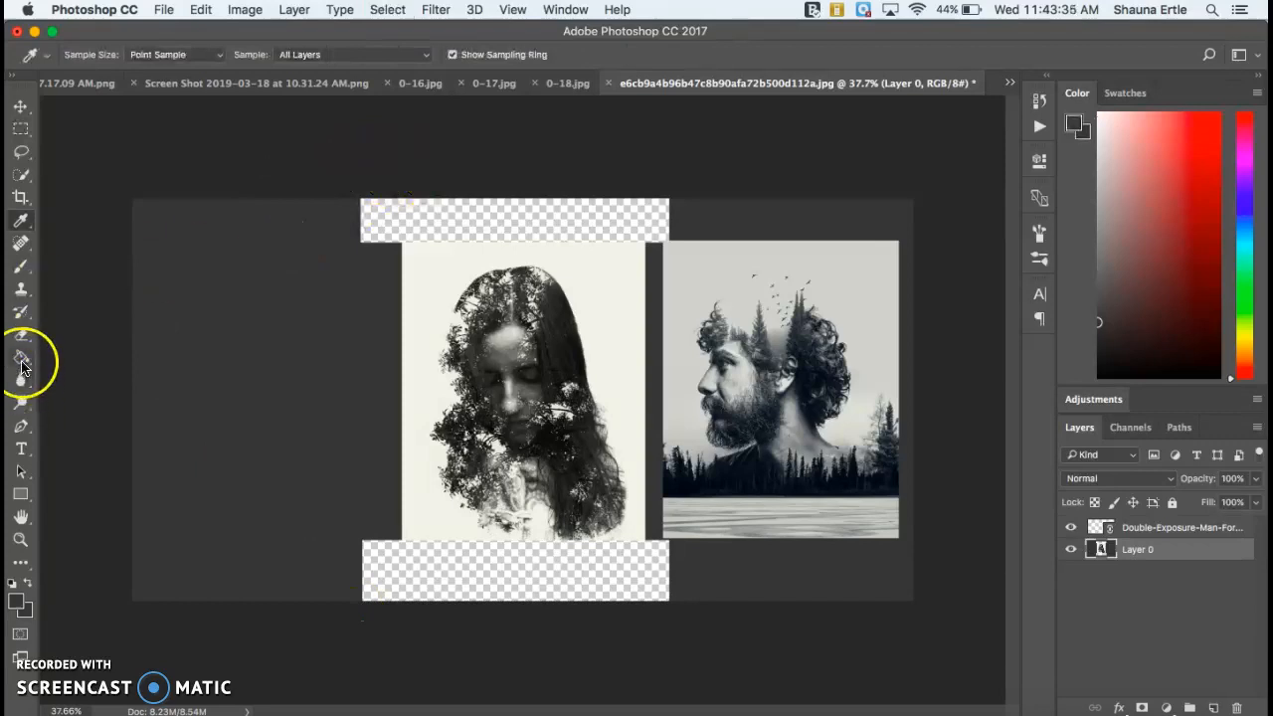
pyautogui.click(613, 218)
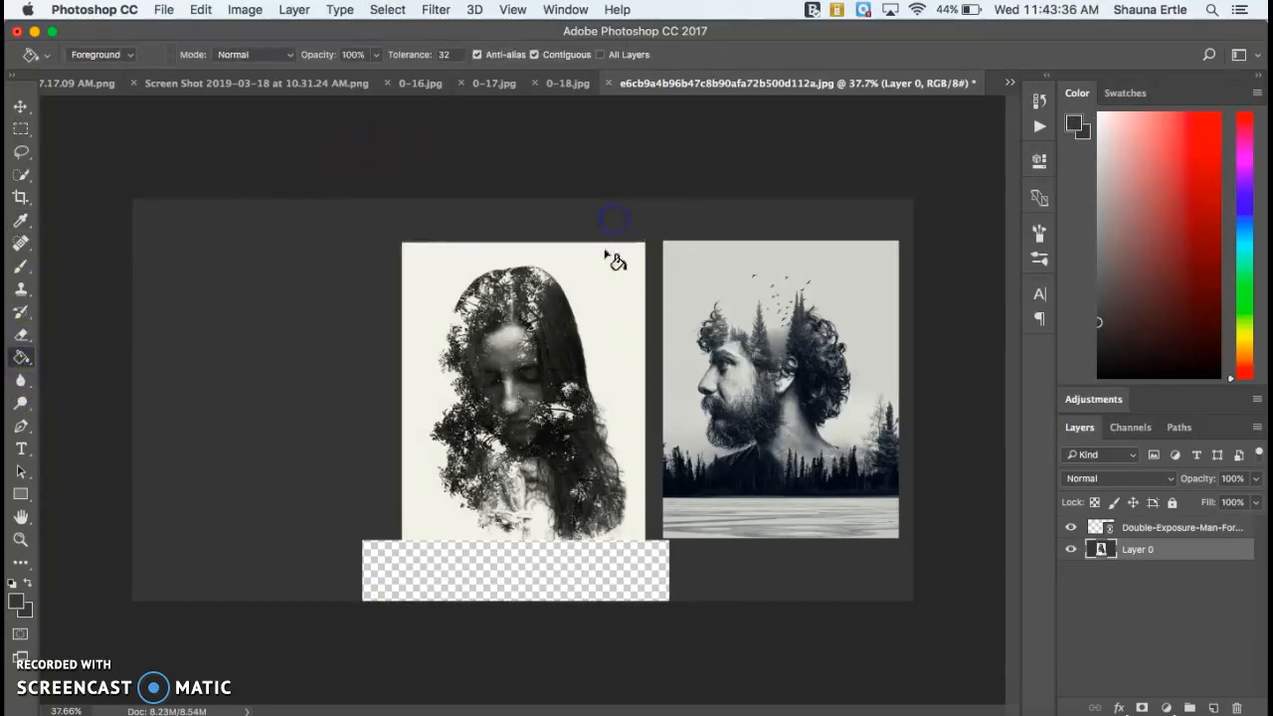
pyautogui.click(537, 575)
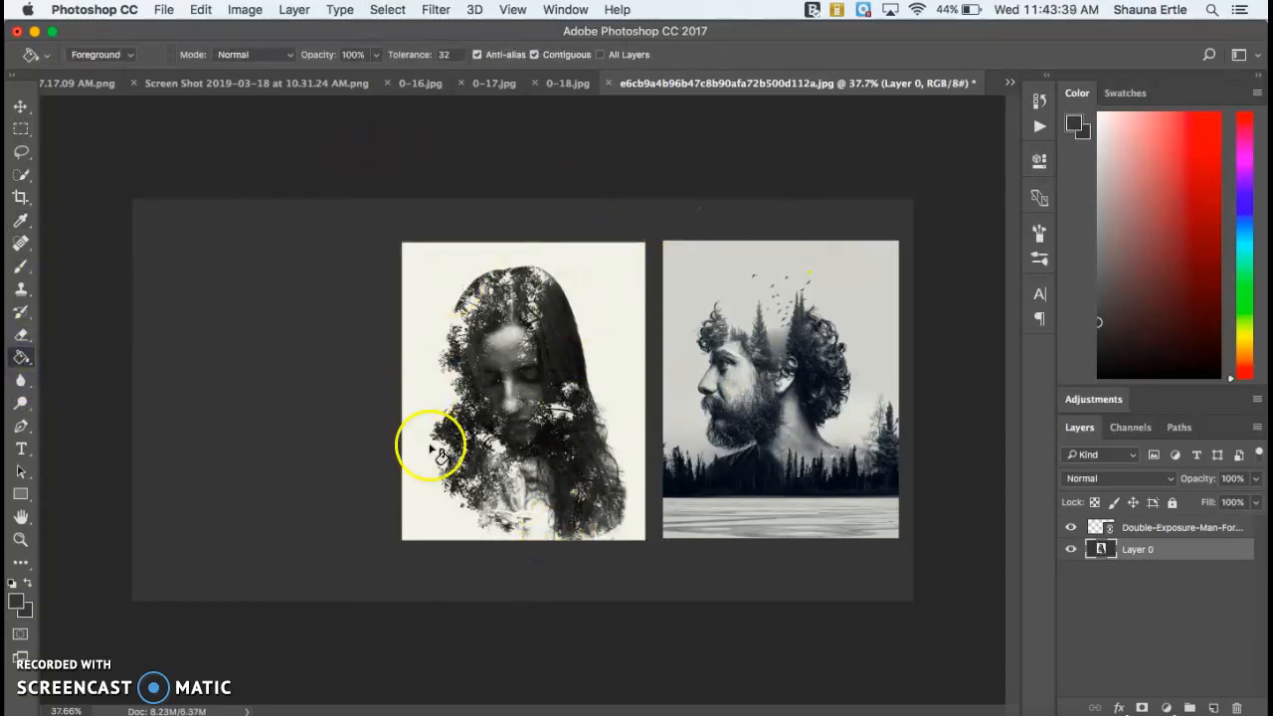
# - Place maxresdefault.jpg as a linked image and position it over the empty area left of the woman's portrait
pyautogui.click(19, 107)
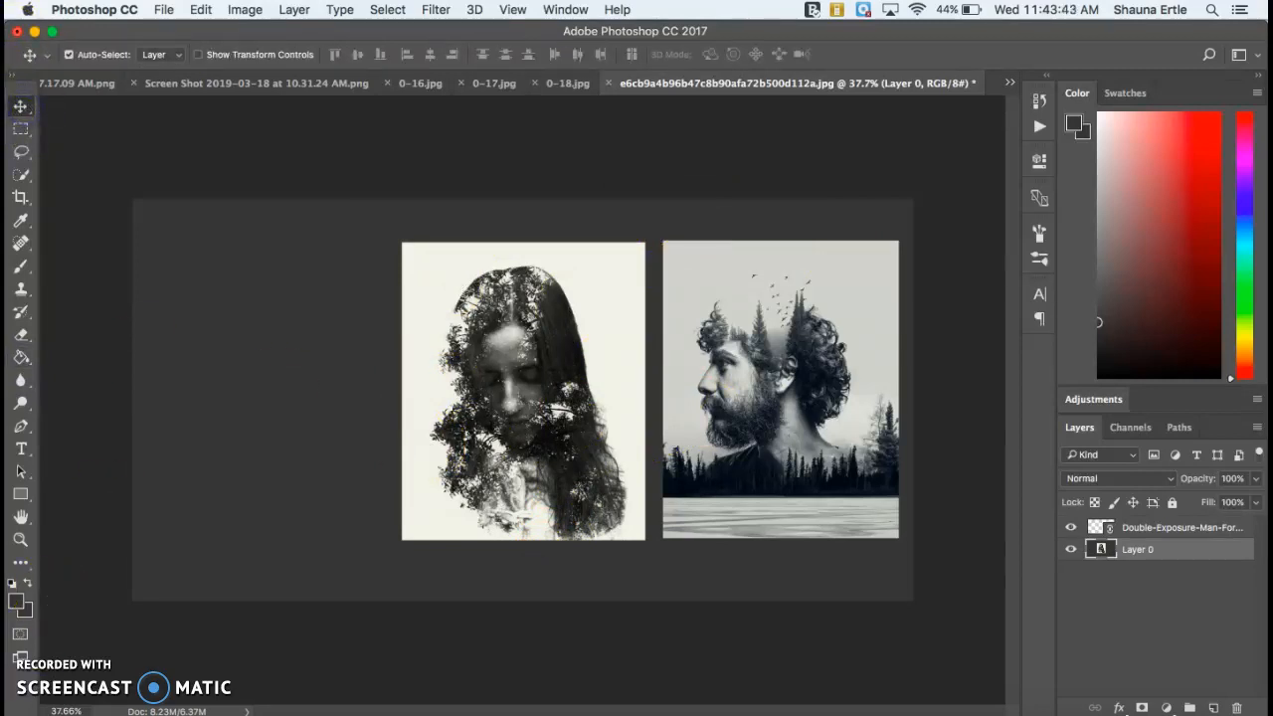
pyautogui.click(163, 10)
pyautogui.click(204, 345)
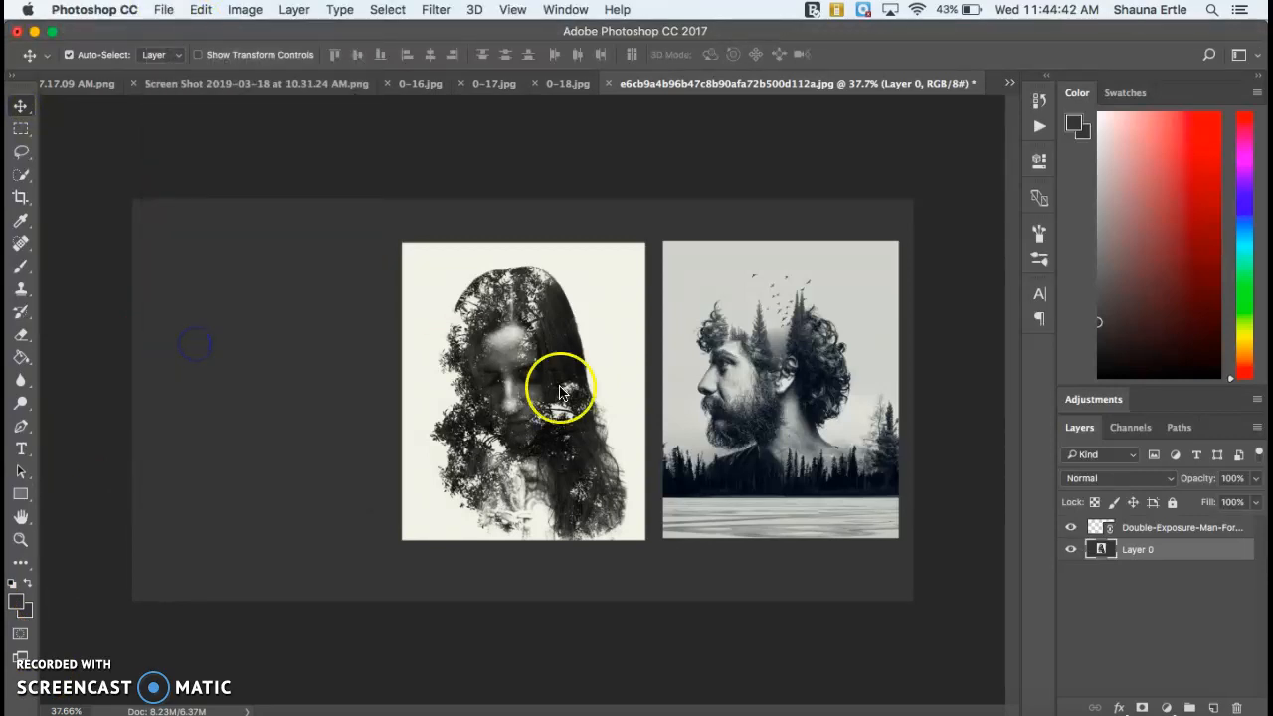
pyautogui.click(532, 341)
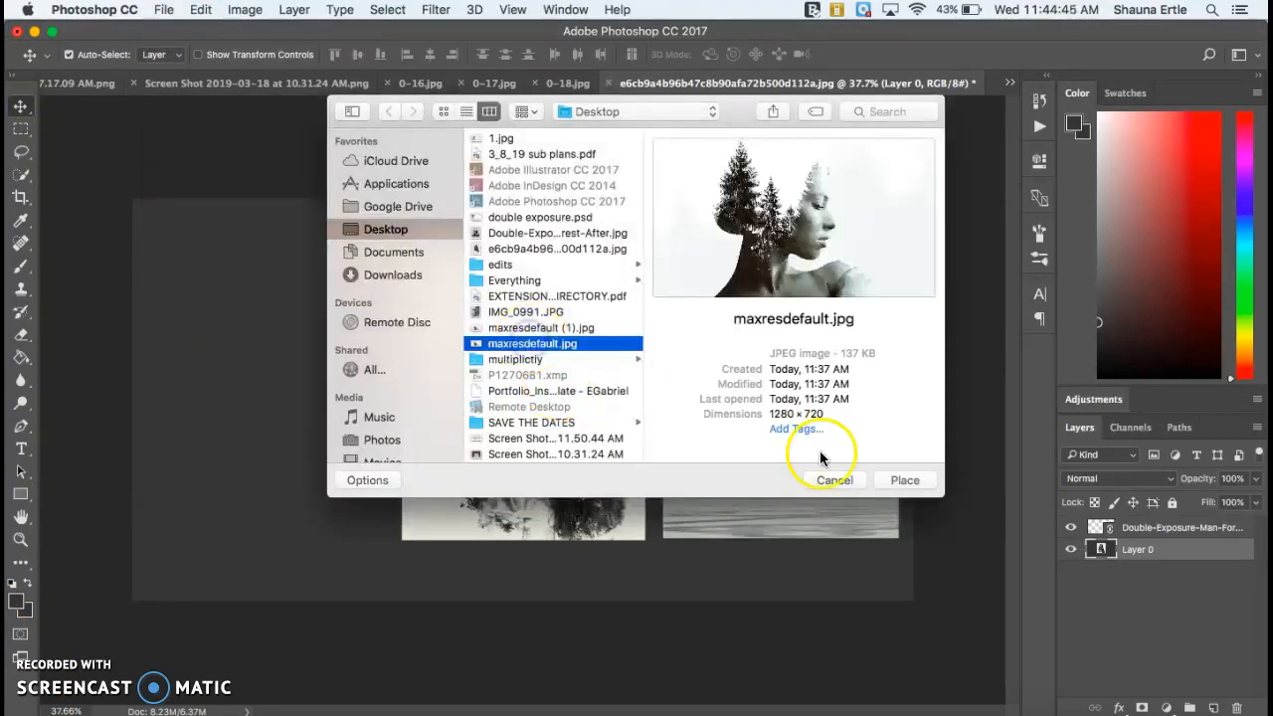
pyautogui.click(900, 480)
pyautogui.moveTo(398, 421); pyautogui.dragTo(175, 411)
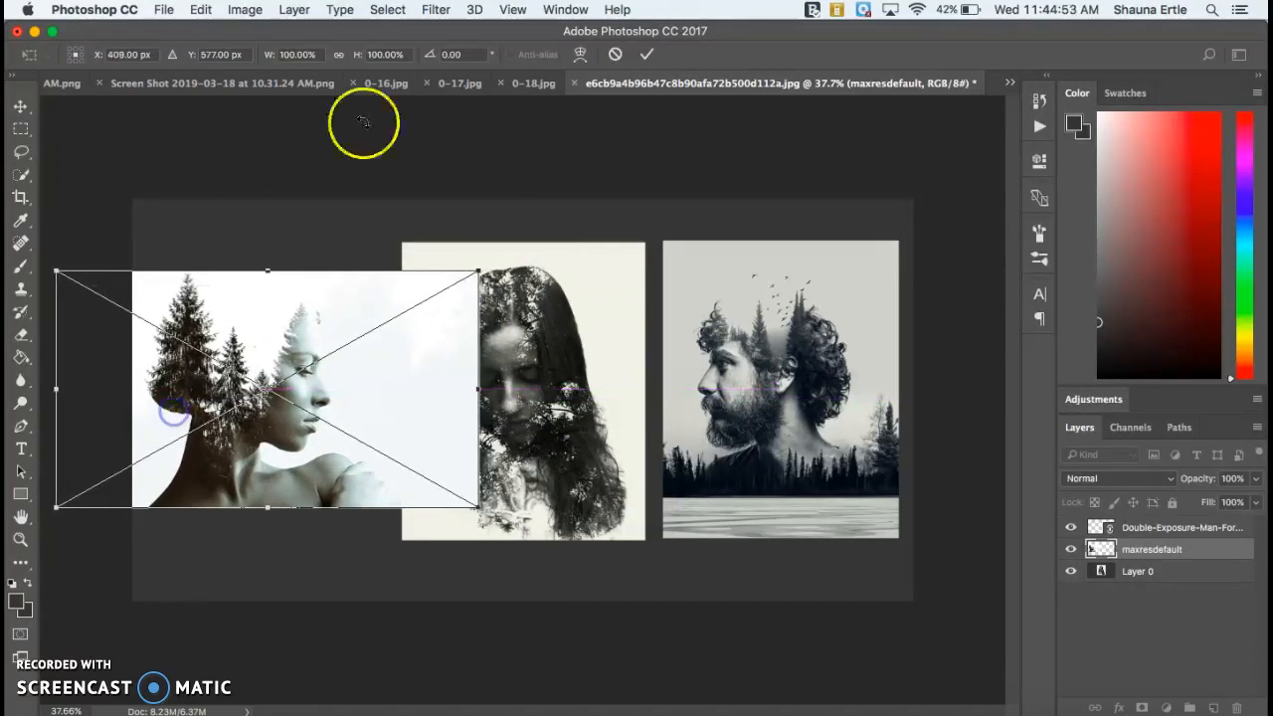
pyautogui.click(649, 57)
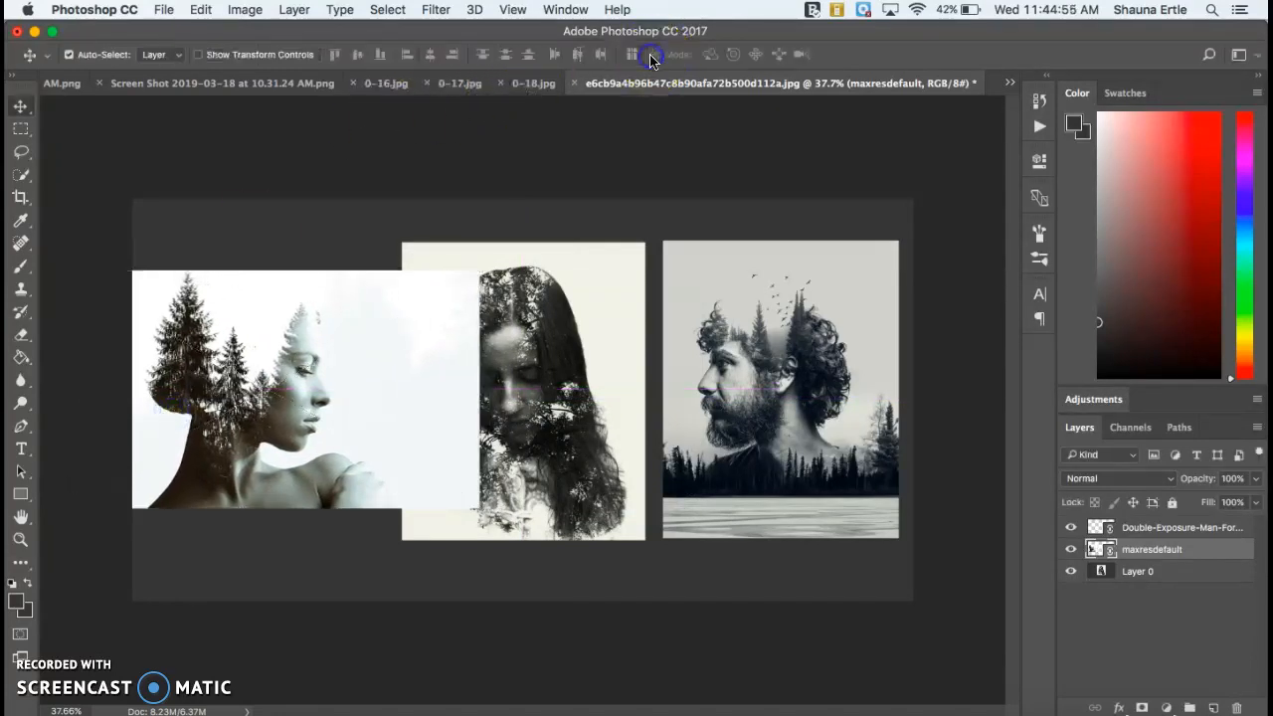
# - Marquee-select the part of the maxresdefault image overlapping the central woman's portrait and try to delete it
pyautogui.click(20, 129)
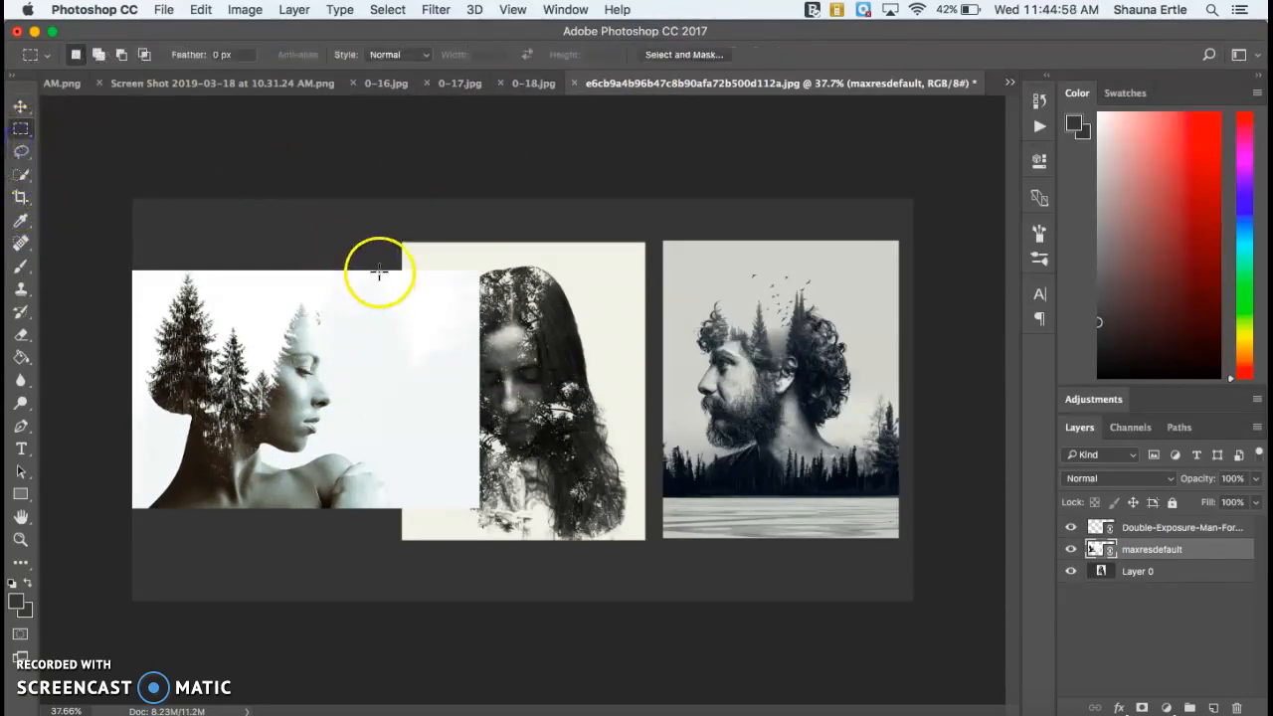
pyautogui.moveTo(383, 269); pyautogui.dragTo(577, 515)
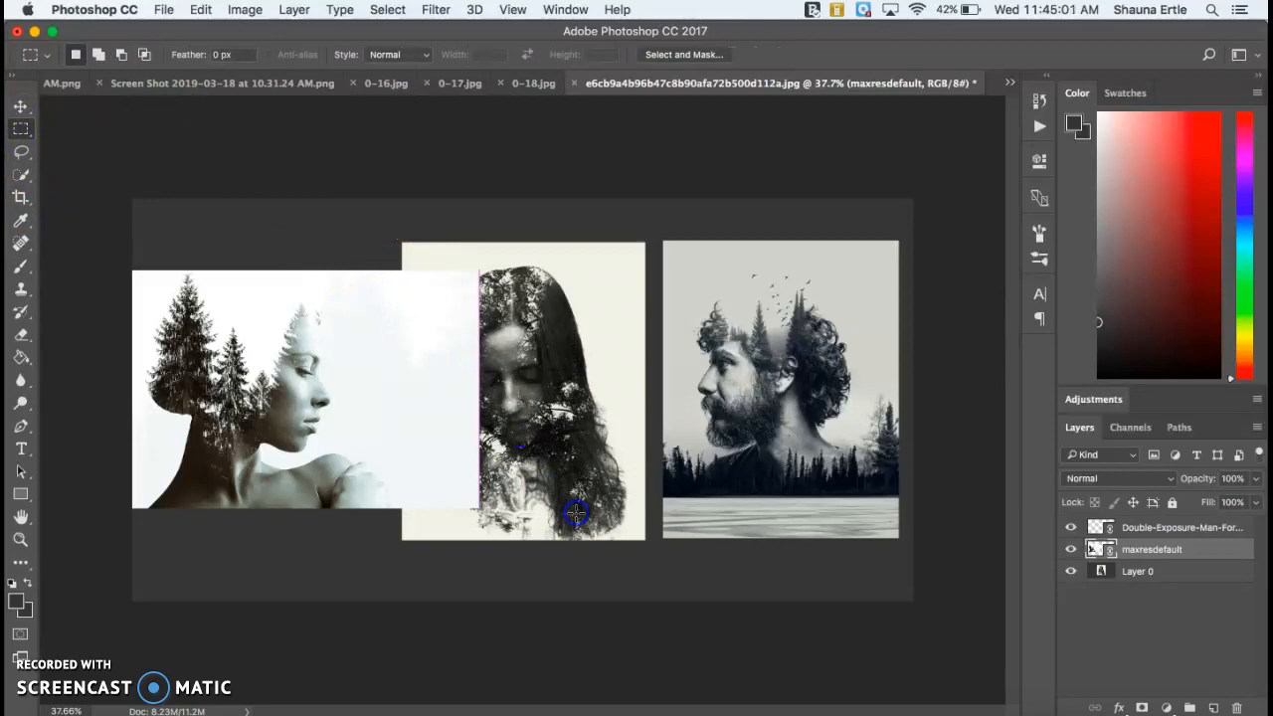
pyautogui.press('BackSpace')
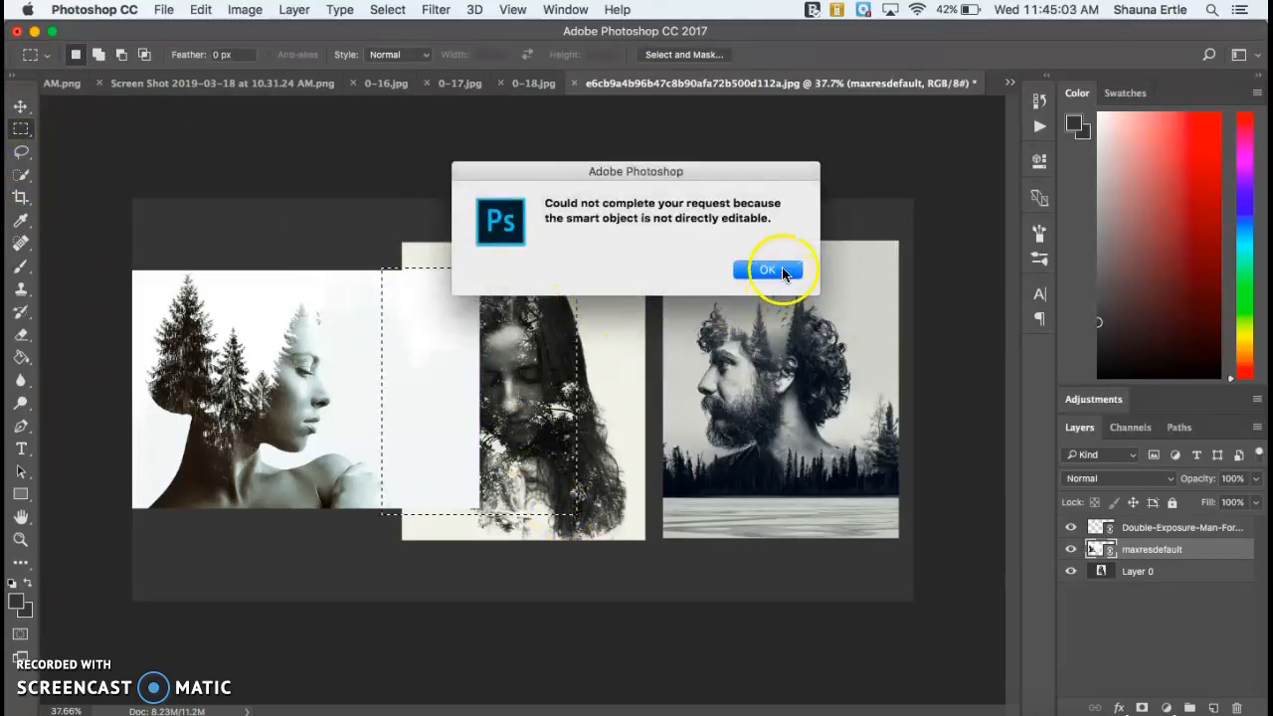
pyautogui.click(783, 272)
# - Rasterize the maxresdefault layer, delete its selected area overlapping the central portrait, and clear the selection
pyautogui.click(1169, 529)
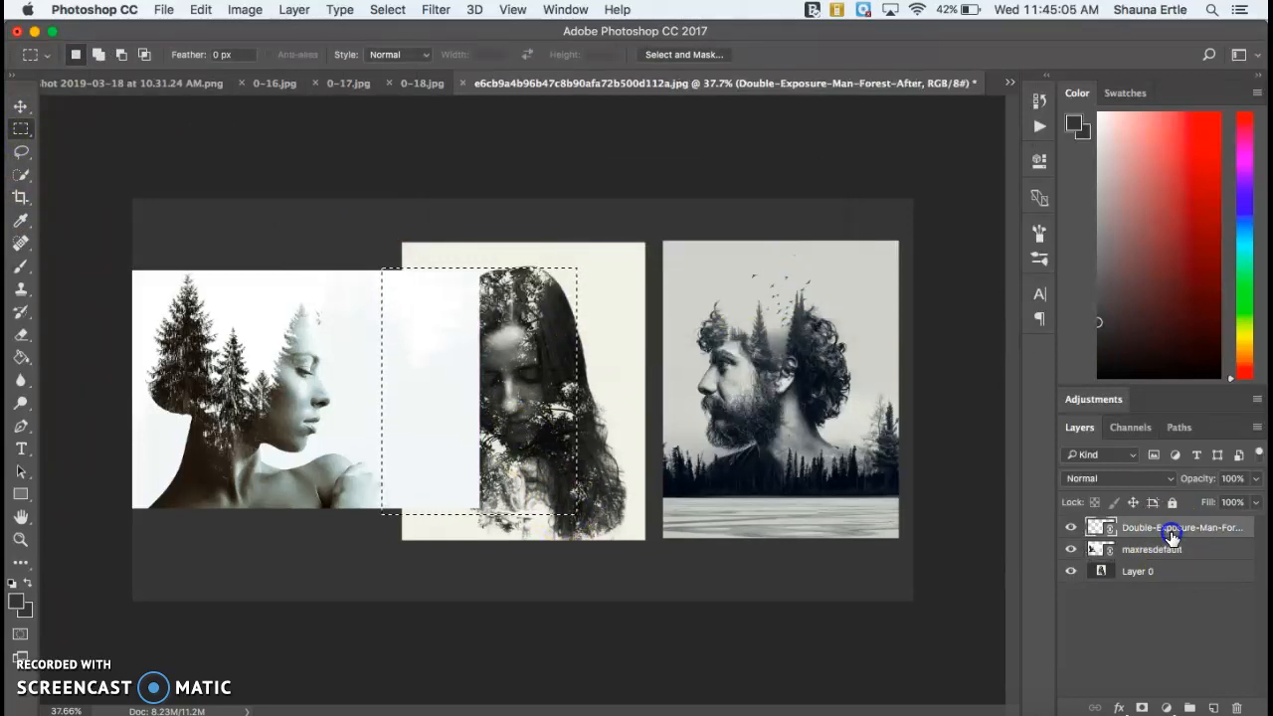
pyautogui.click(1174, 551)
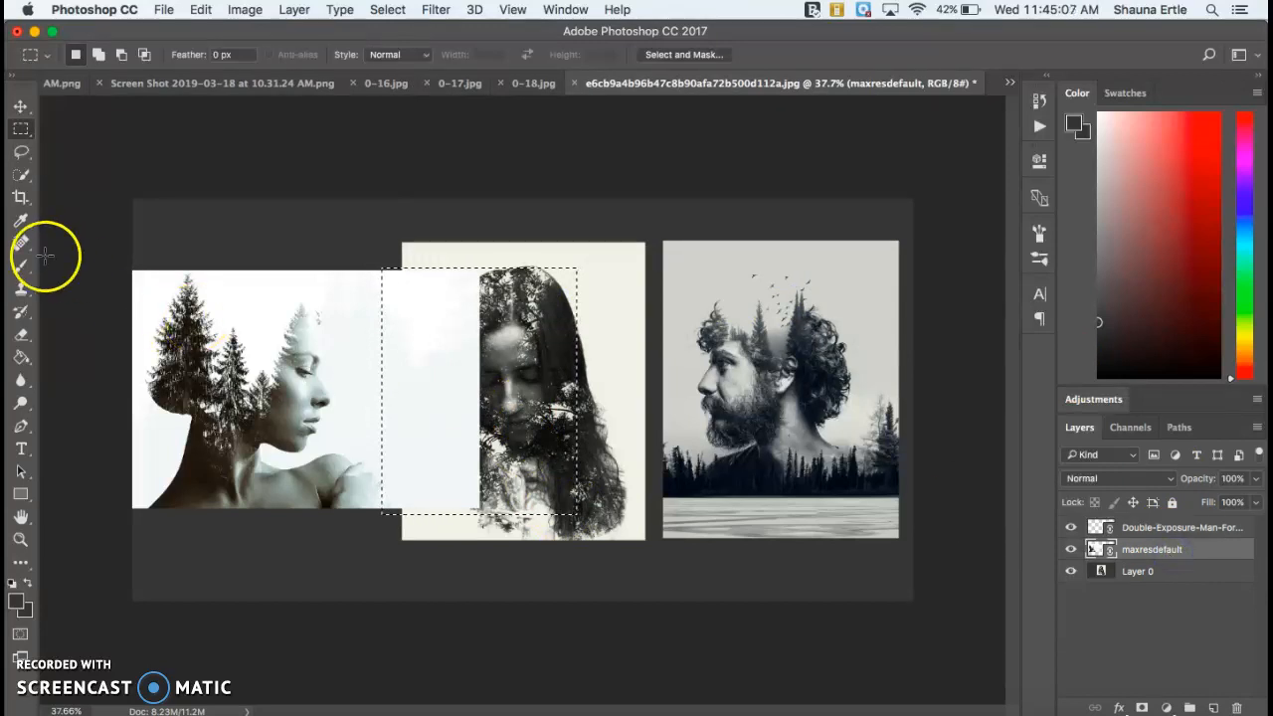
pyautogui.click(19, 274)
pyautogui.click(376, 374)
pyautogui.click(747, 264)
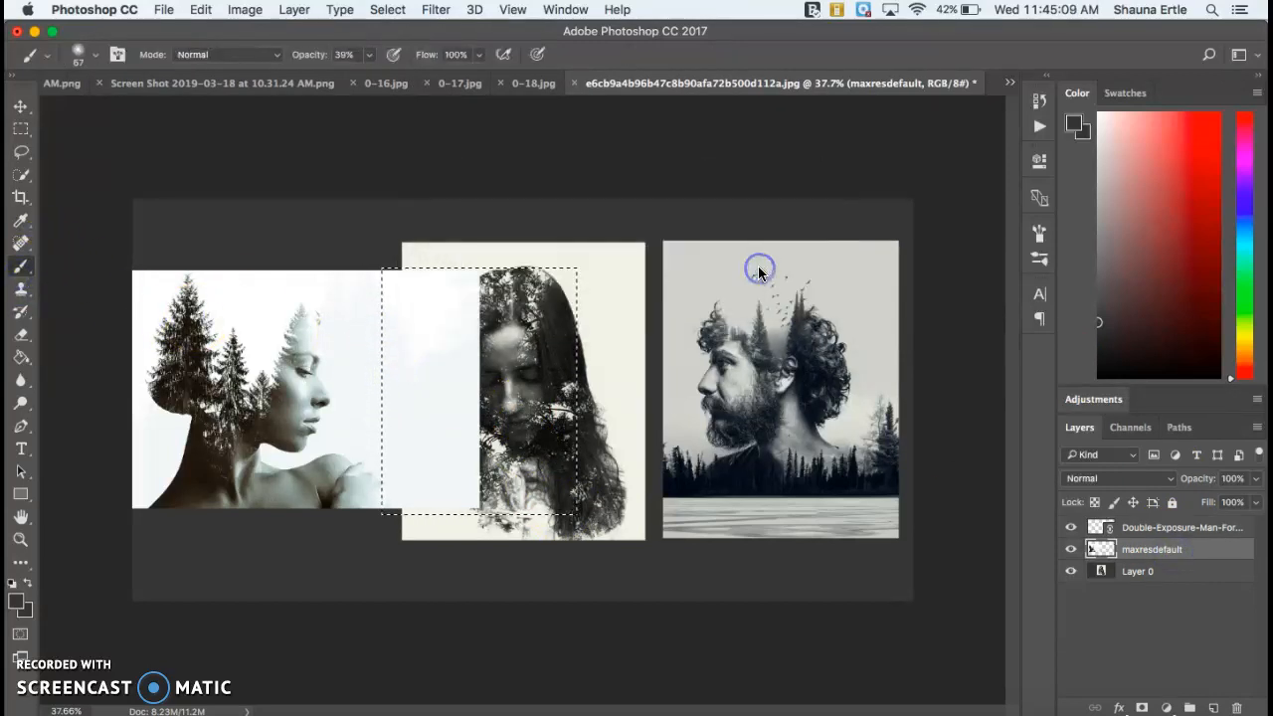
pyautogui.press('BackSpace')
pyautogui.click(86, 165)
# - Cut a narrow vertical strip out of maxresdefault along the canvas's left edge and shift the image right and slightly down
pyautogui.click(20, 128)
pyautogui.click(157, 259)
pyautogui.moveTo(134, 270); pyautogui.dragTo(137, 602)
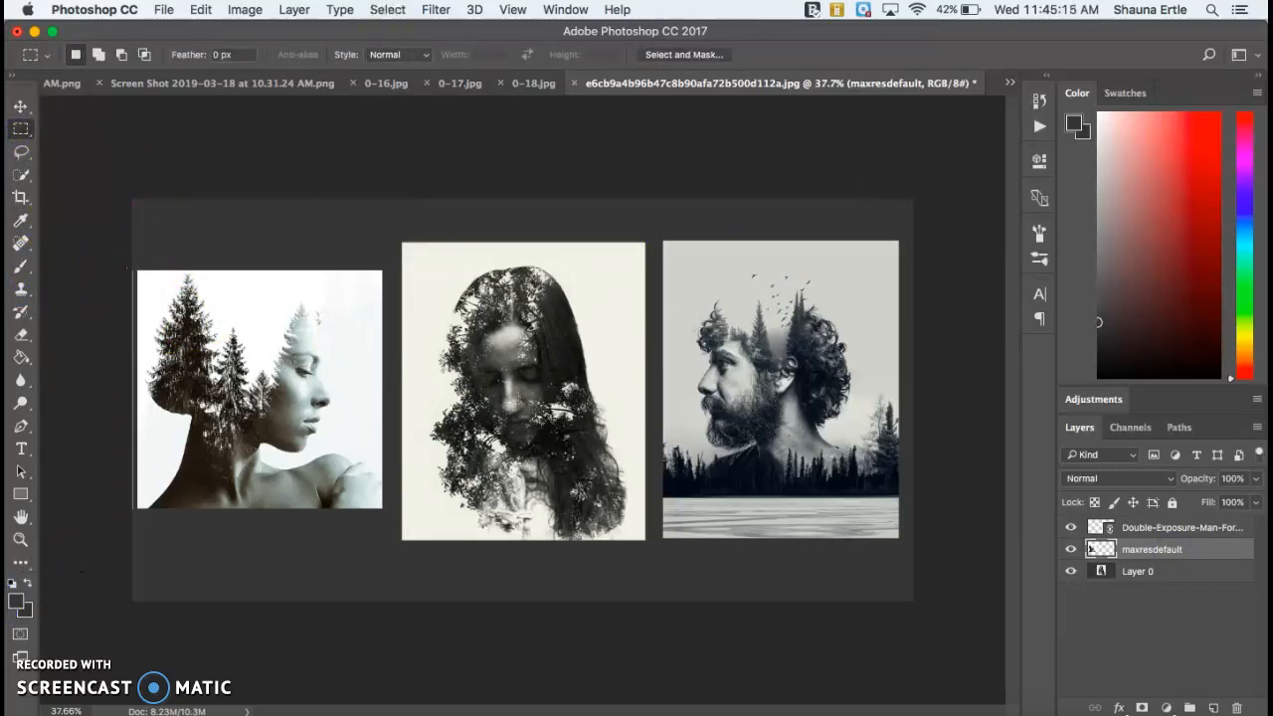
pyautogui.click(26, 109)
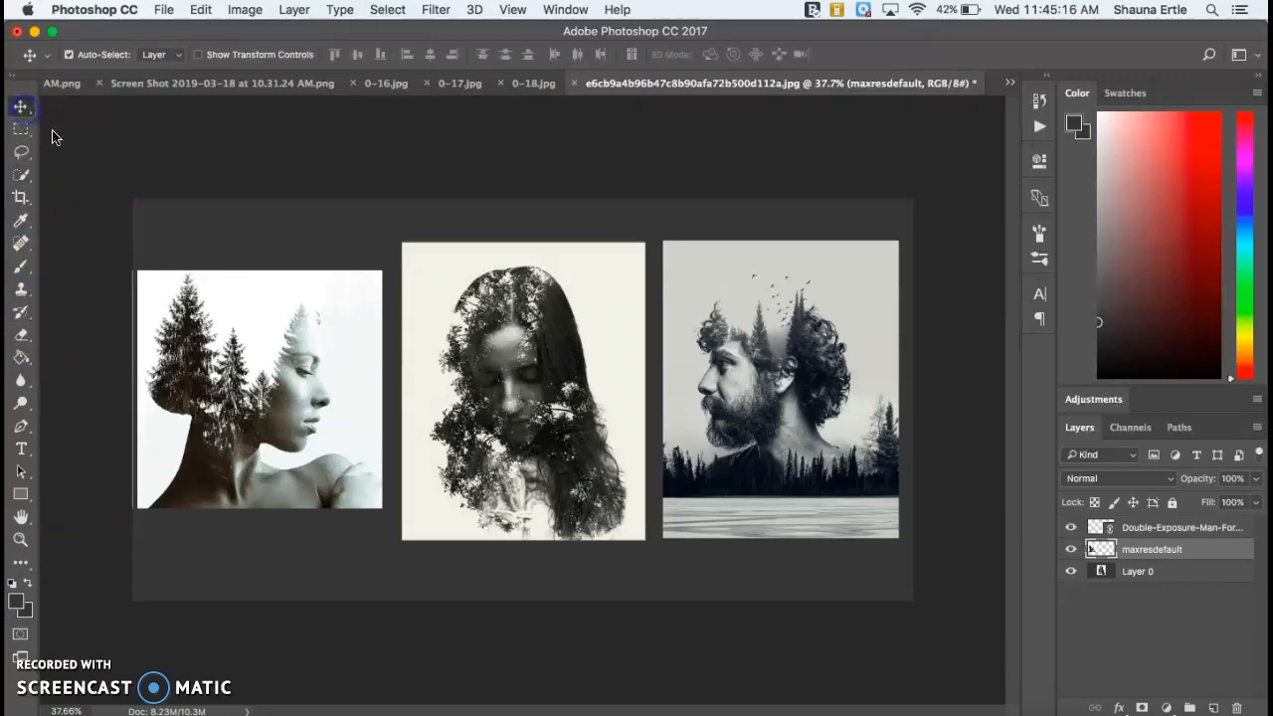
pyautogui.moveTo(223, 379); pyautogui.dragTo(241, 389)
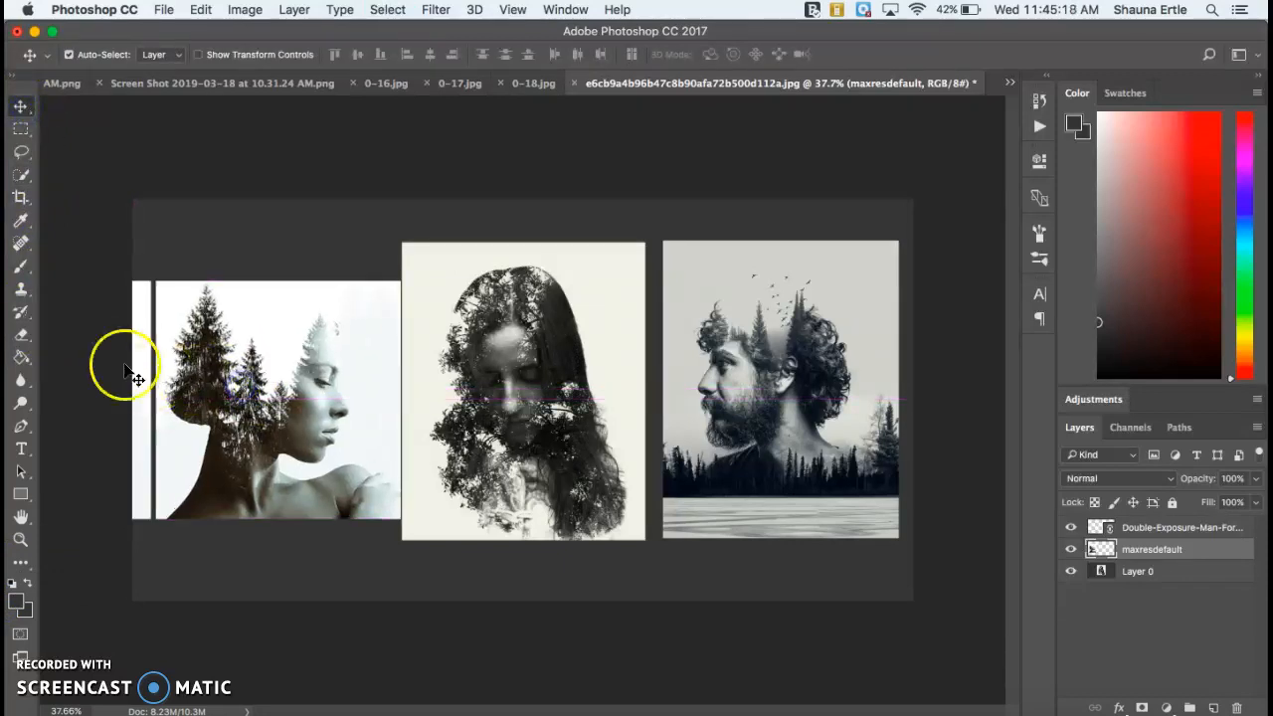
# - Extend the canvas to the left with the Crop tool to make room around the maxresdefault image
pyautogui.click(20, 196)
pyautogui.moveTo(134, 398); pyautogui.dragTo(74, 402)
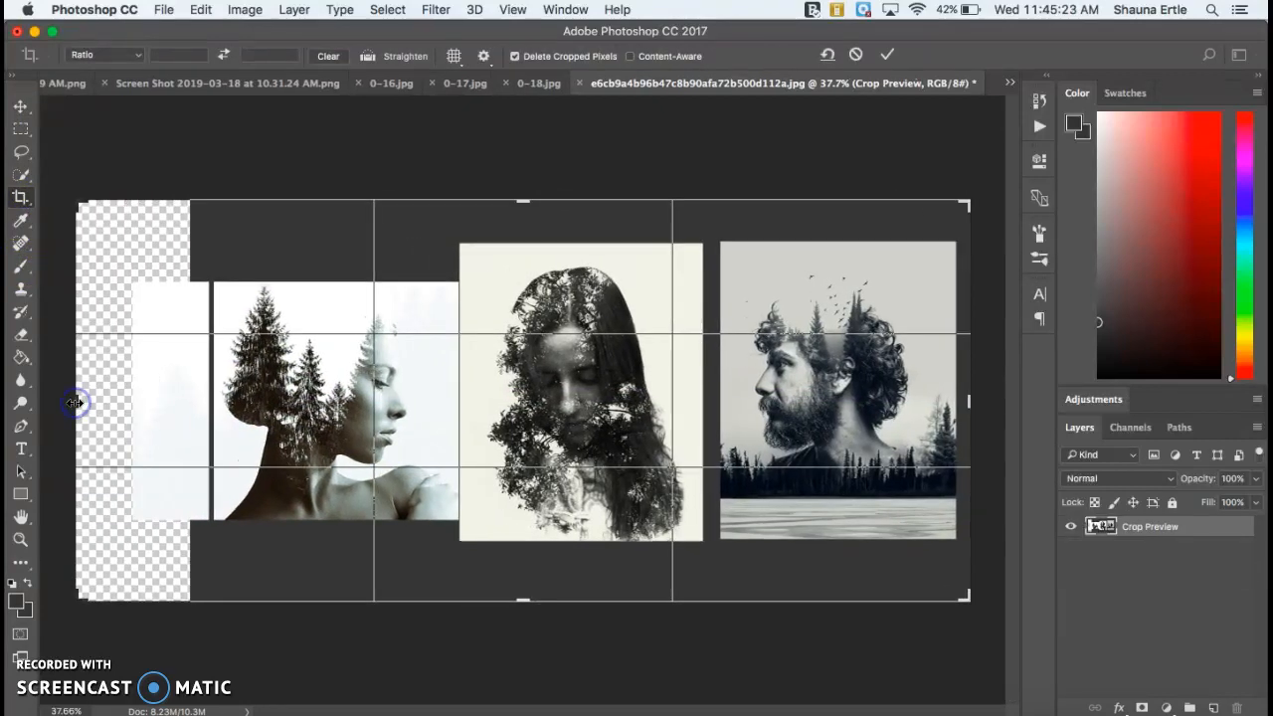
pyautogui.press('super+minus')
pyautogui.press('super+minus')
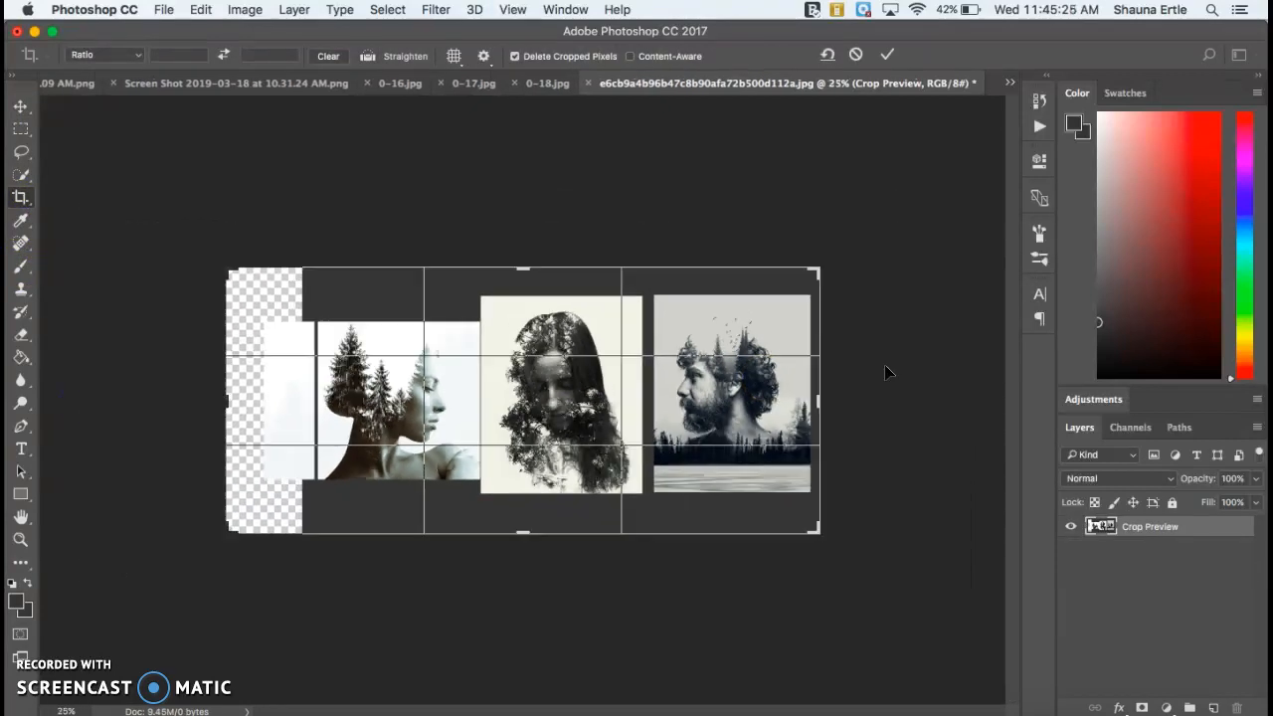
pyautogui.click(890, 56)
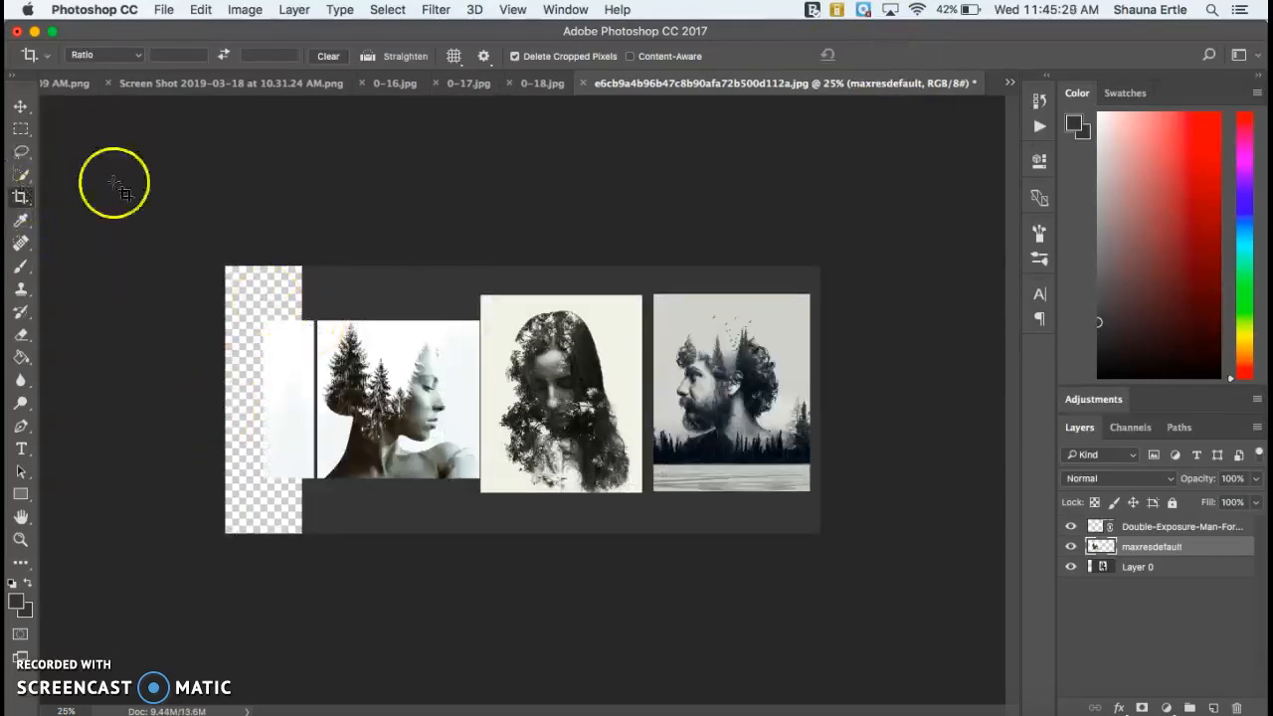
# - Delete the leftover white part of maxresdefault left of the dark vertical gap
pyautogui.click(20, 128)
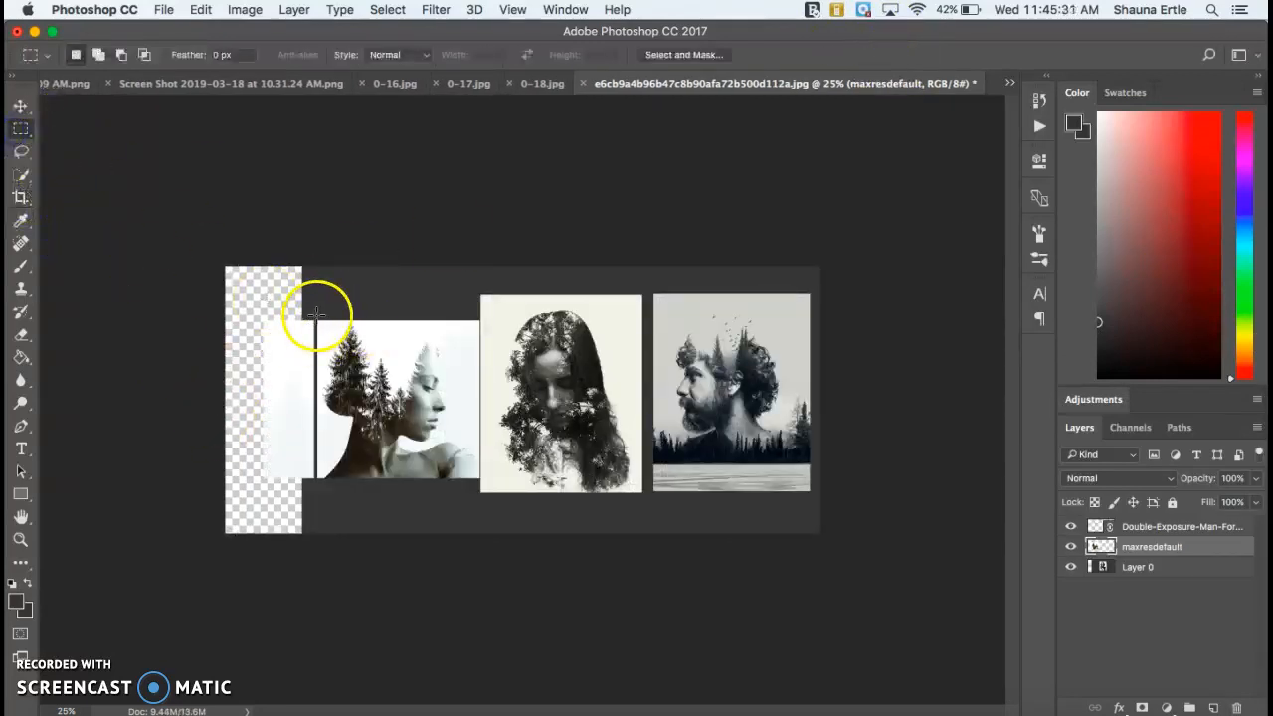
pyautogui.moveTo(316, 315); pyautogui.dragTo(221, 497)
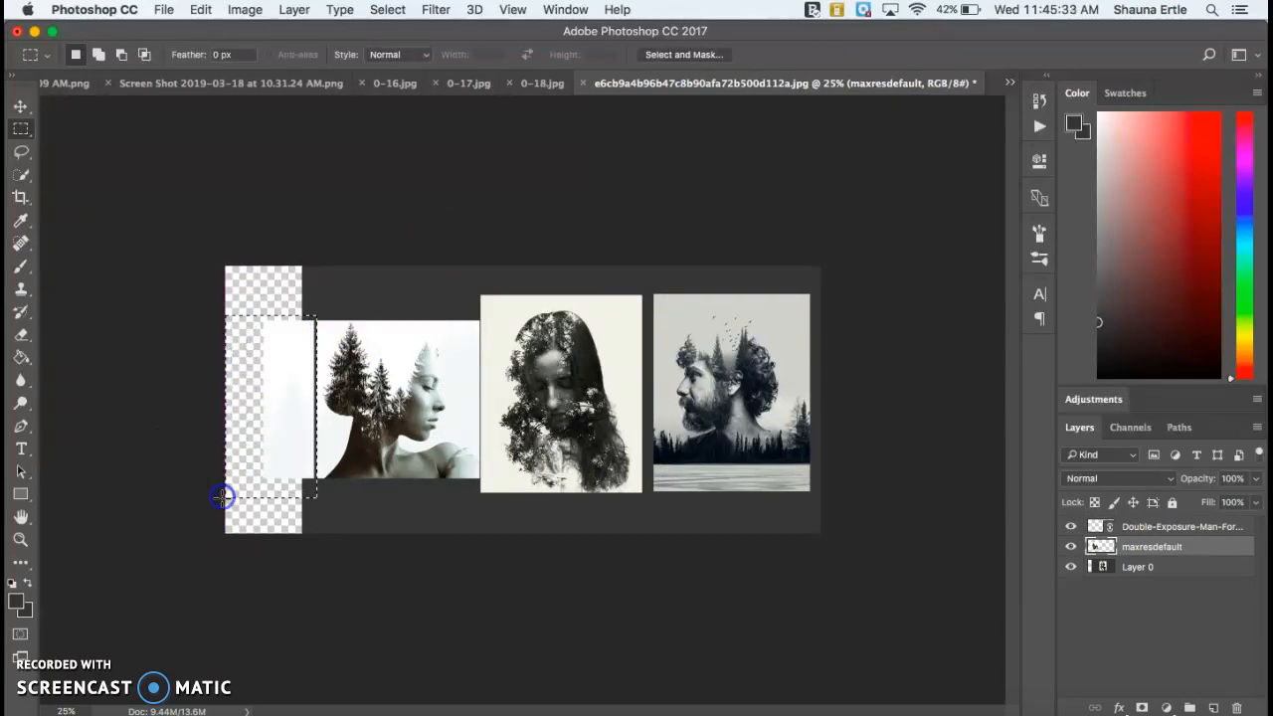
pyautogui.press('Delete')
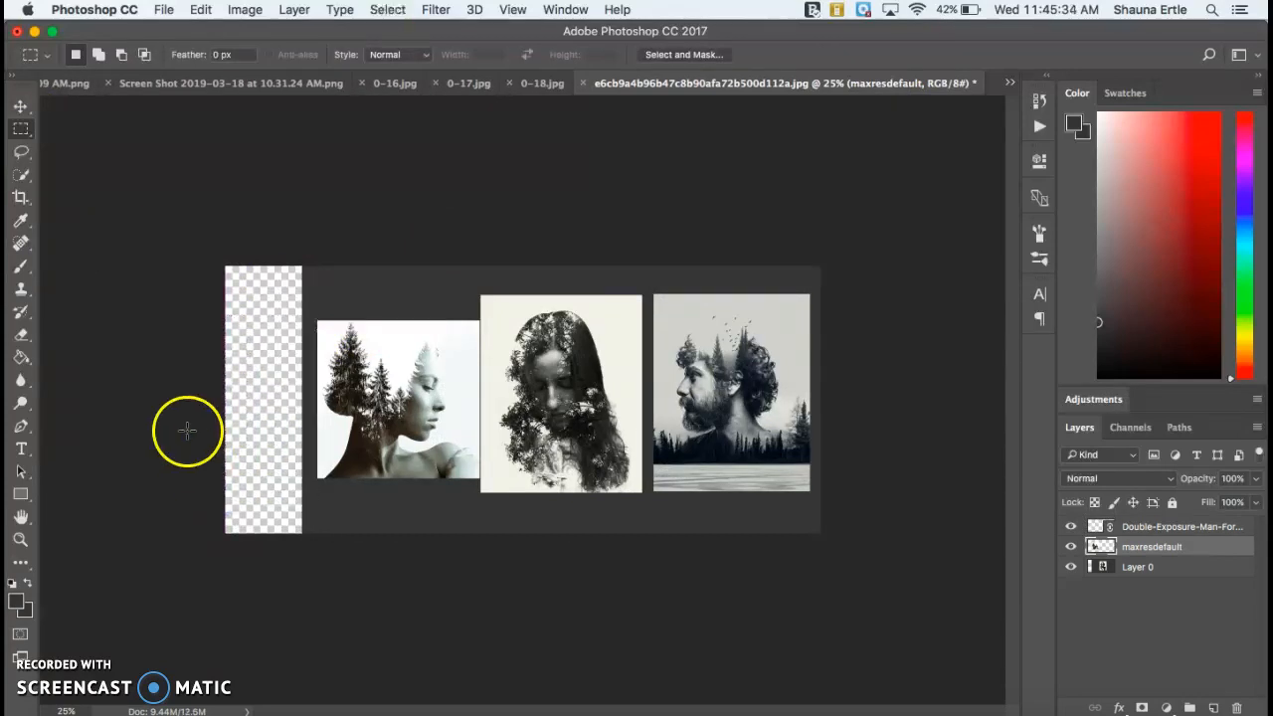
# - Try to fill the transparent left strip with dark grey on the maxresdefault layer, and undo the fill
pyautogui.click(22, 357)
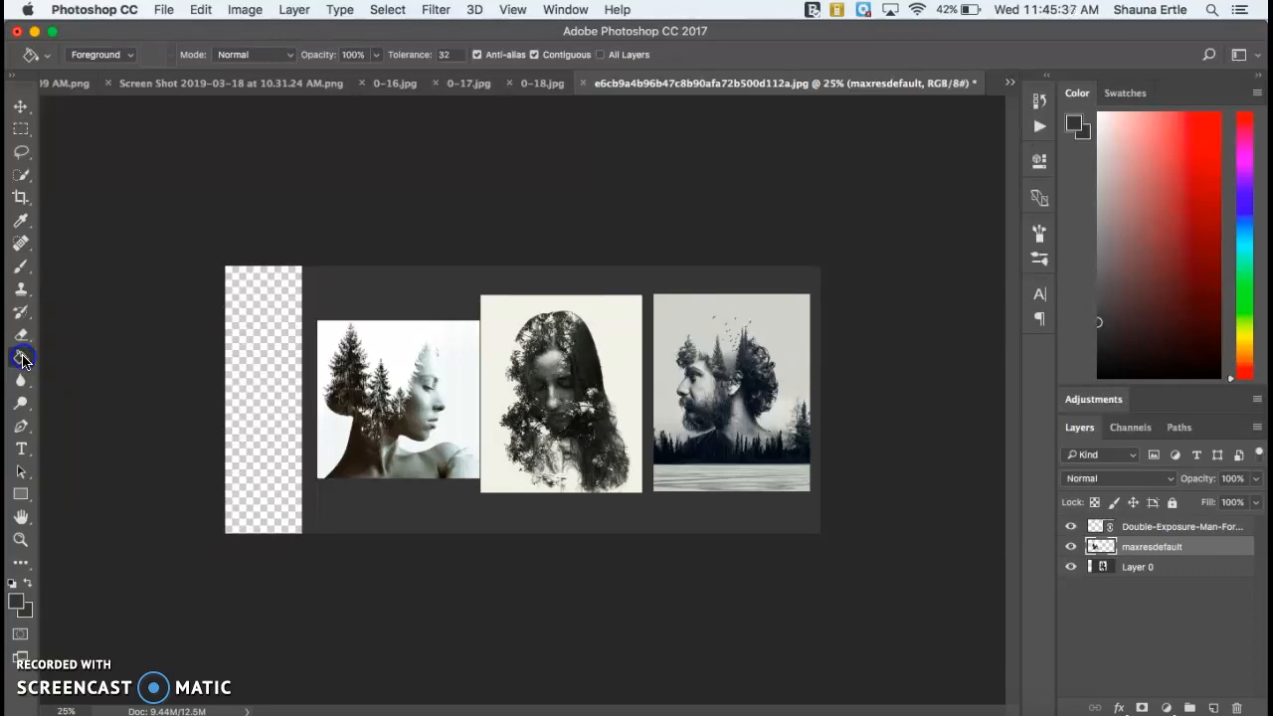
pyautogui.press('i')
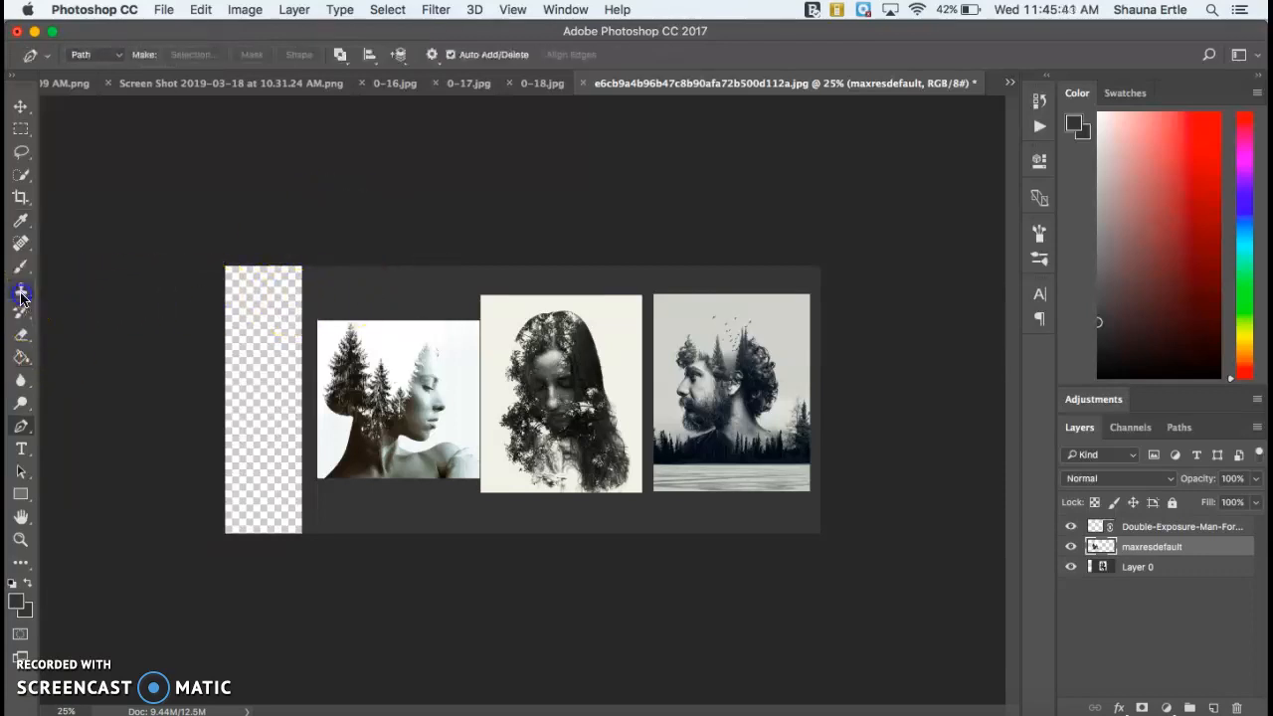
pyautogui.click(21, 288)
pyautogui.click(21, 358)
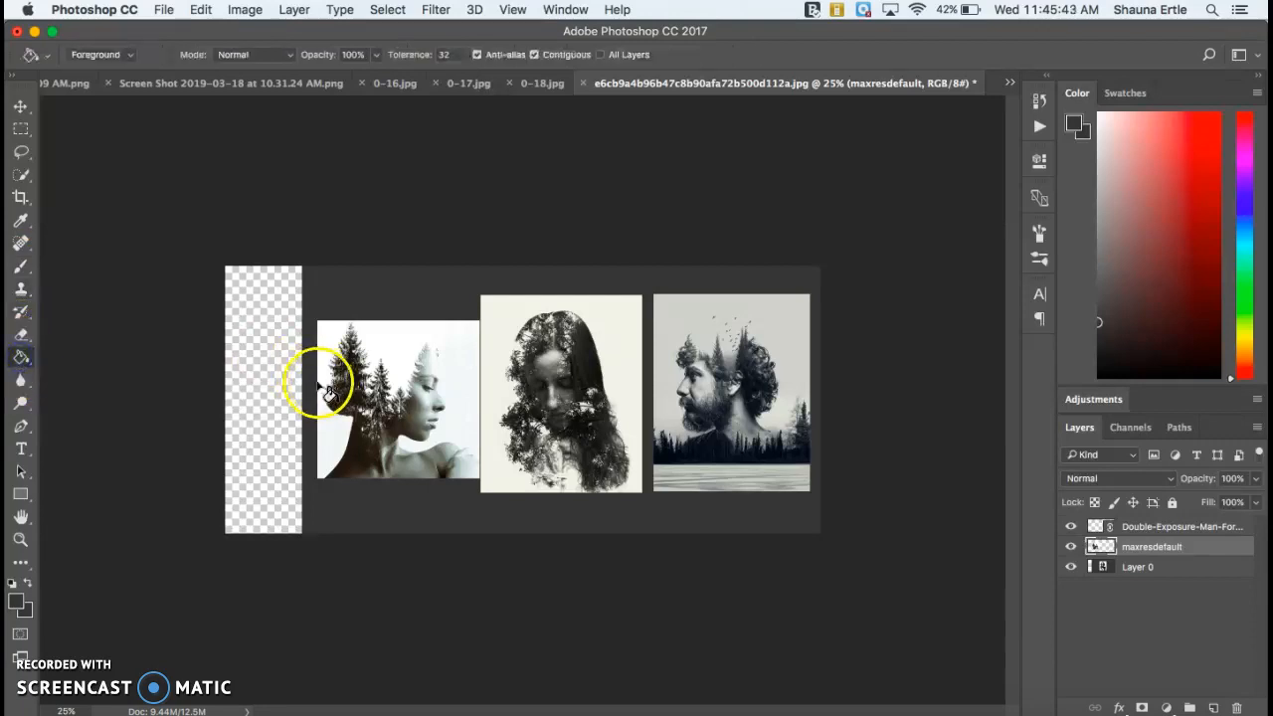
pyautogui.click(265, 392)
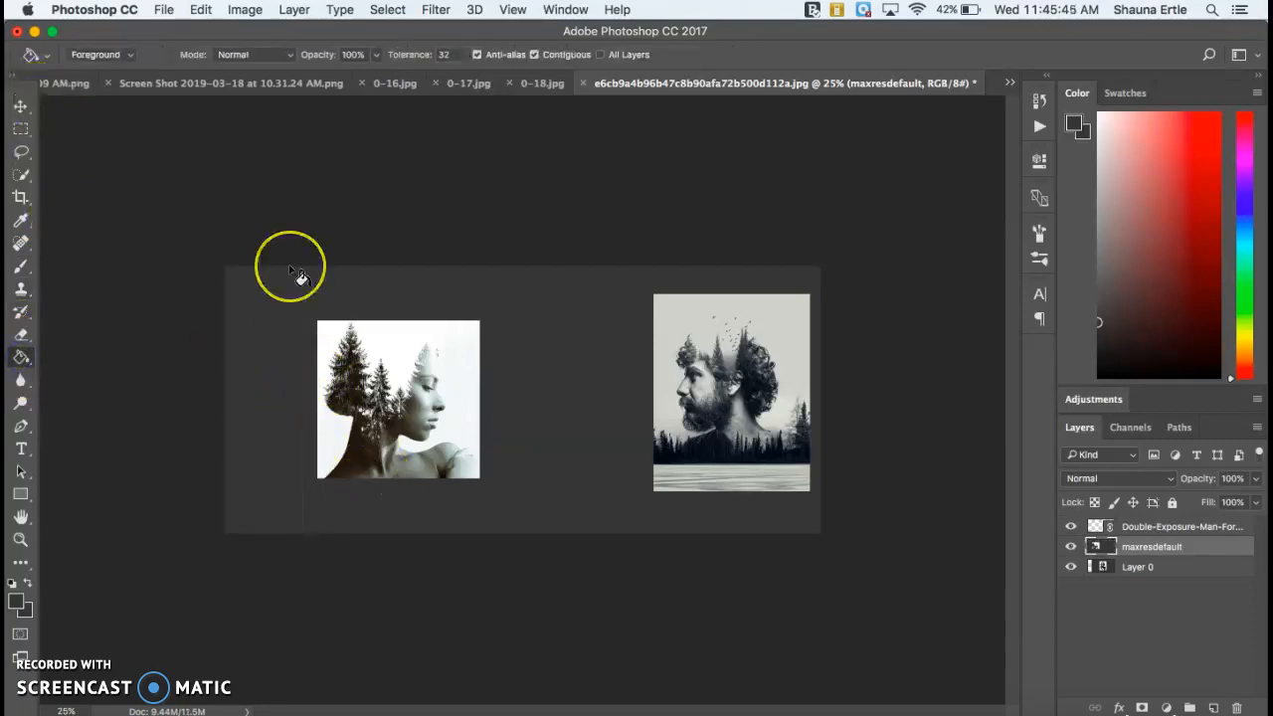
pyautogui.press('super+z')
# - Fill the transparent left strip on Layer 0 with the dark grey foreground colour using the Paint Bucket
pyautogui.click(1137, 566)
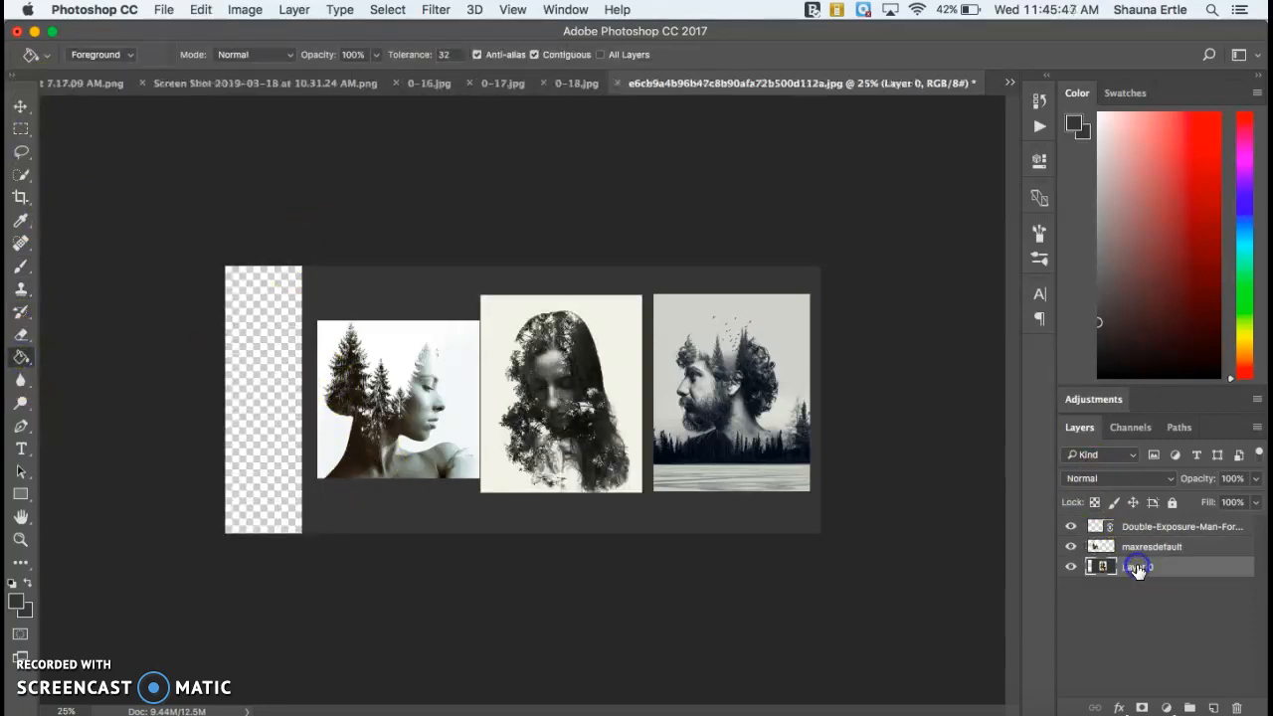
pyautogui.click(237, 366)
# - Move the maxresdefault image left so it stands clear of the central portrait
pyautogui.click(20, 105)
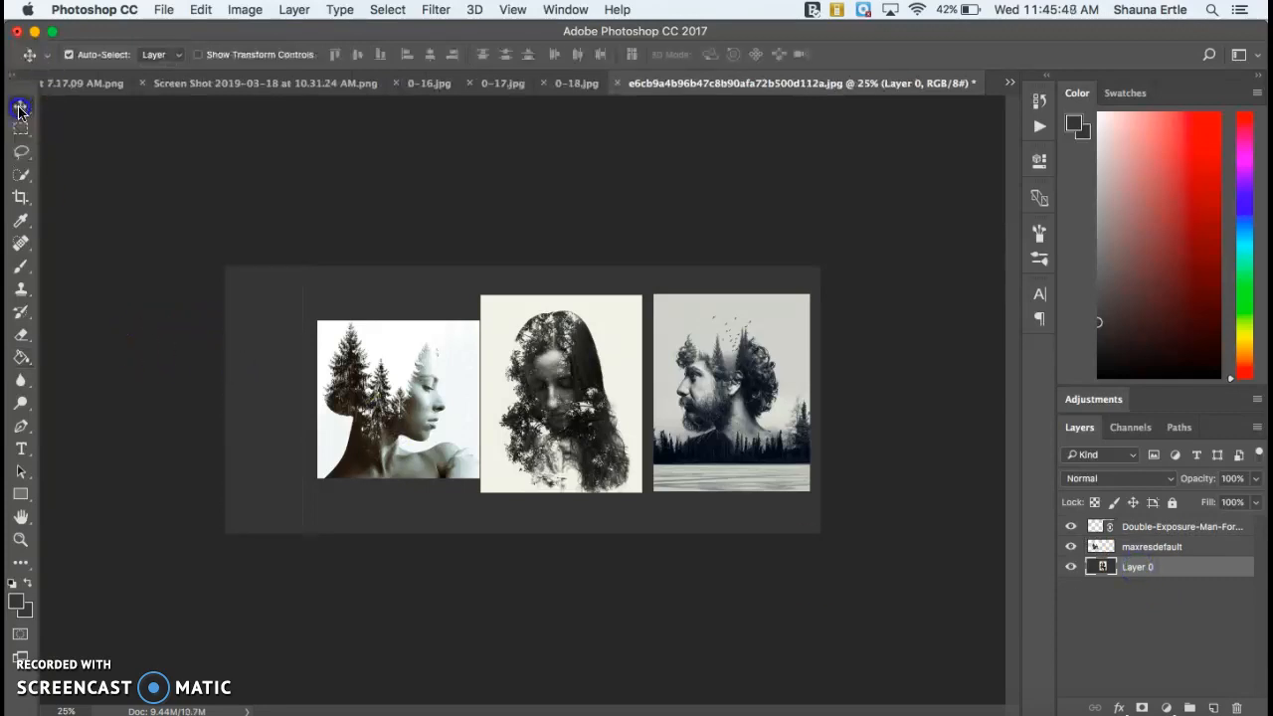
pyautogui.click(432, 377)
pyautogui.moveTo(432, 377); pyautogui.dragTo(382, 374)
pyautogui.moveTo(366, 375); pyautogui.dragTo(366, 375)
# - Scale the maxresdefault image up with Free Transform to about 132.7% width and 132.6% height
pyautogui.press('super+y')
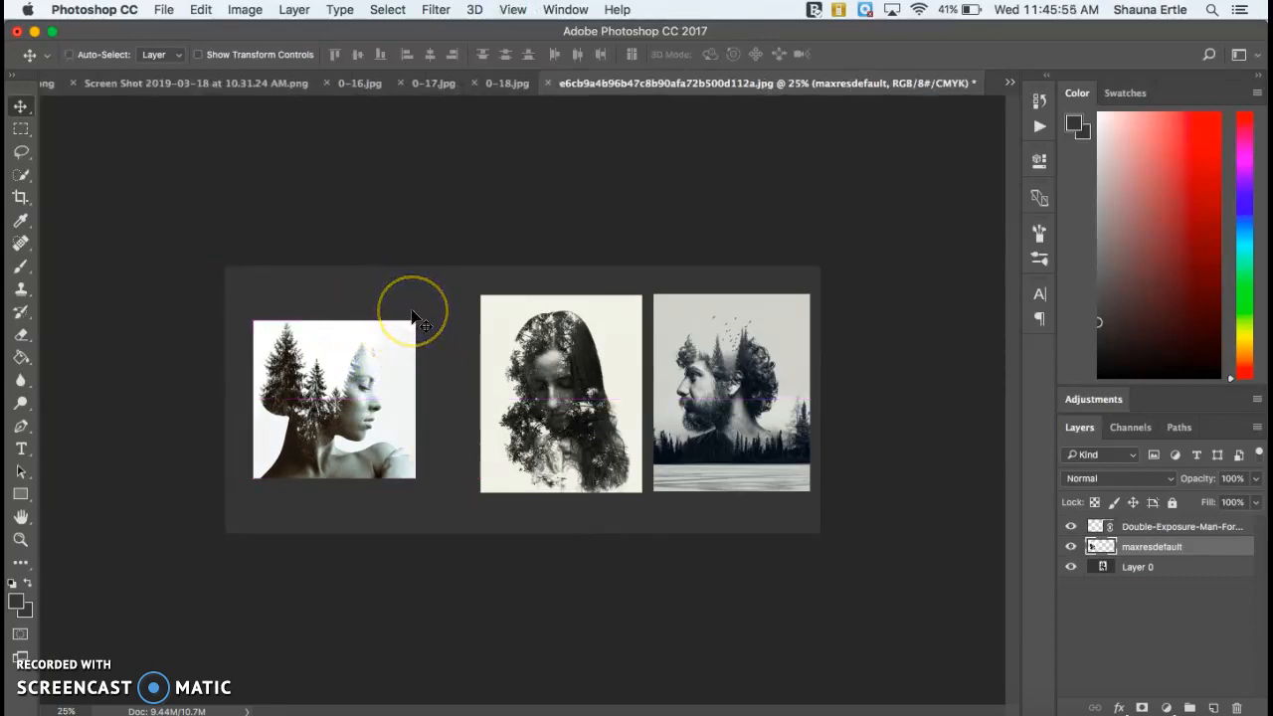
pyautogui.press('super')
pyautogui.press('super+t')
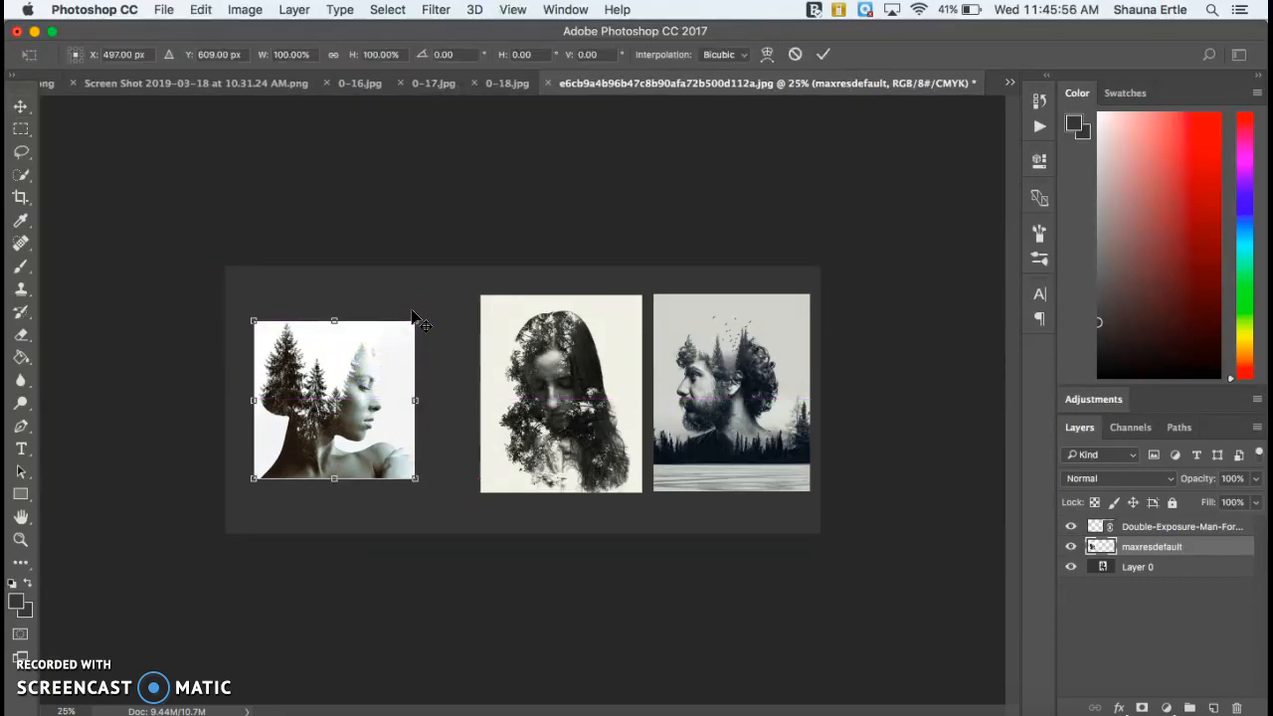
pyautogui.moveTo(416, 320); pyautogui.dragTo(449, 289)
pyautogui.moveTo(254, 480); pyautogui.dragTo(241, 505)
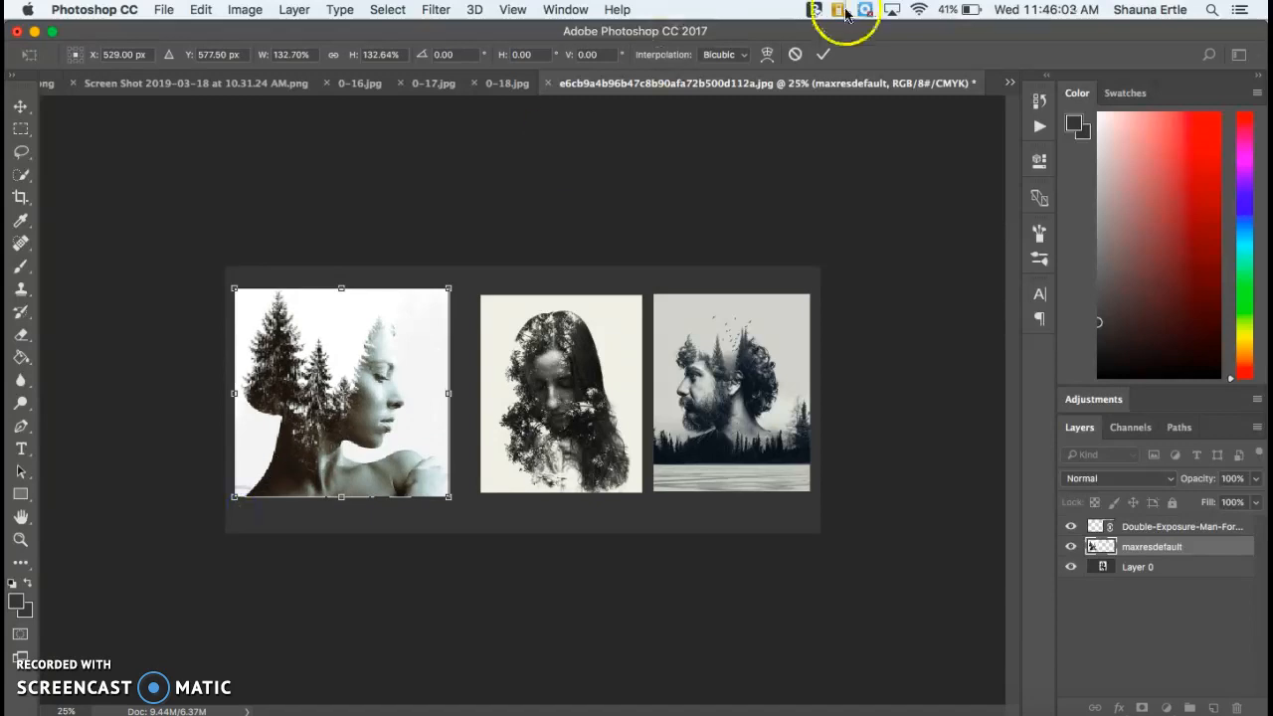
pyautogui.click(823, 54)
# - Nudge the central portrait on Layer 0 slightly left to even out the gaps between the three images
pyautogui.moveTo(554, 386)
pyautogui.mouseDown()
pyautogui.moveTo(538, 391)
pyautogui.moveTo(548, 389)
pyautogui.mouseUp()
pyautogui.moveTo(431, 402); pyautogui.dragTo(434, 402)
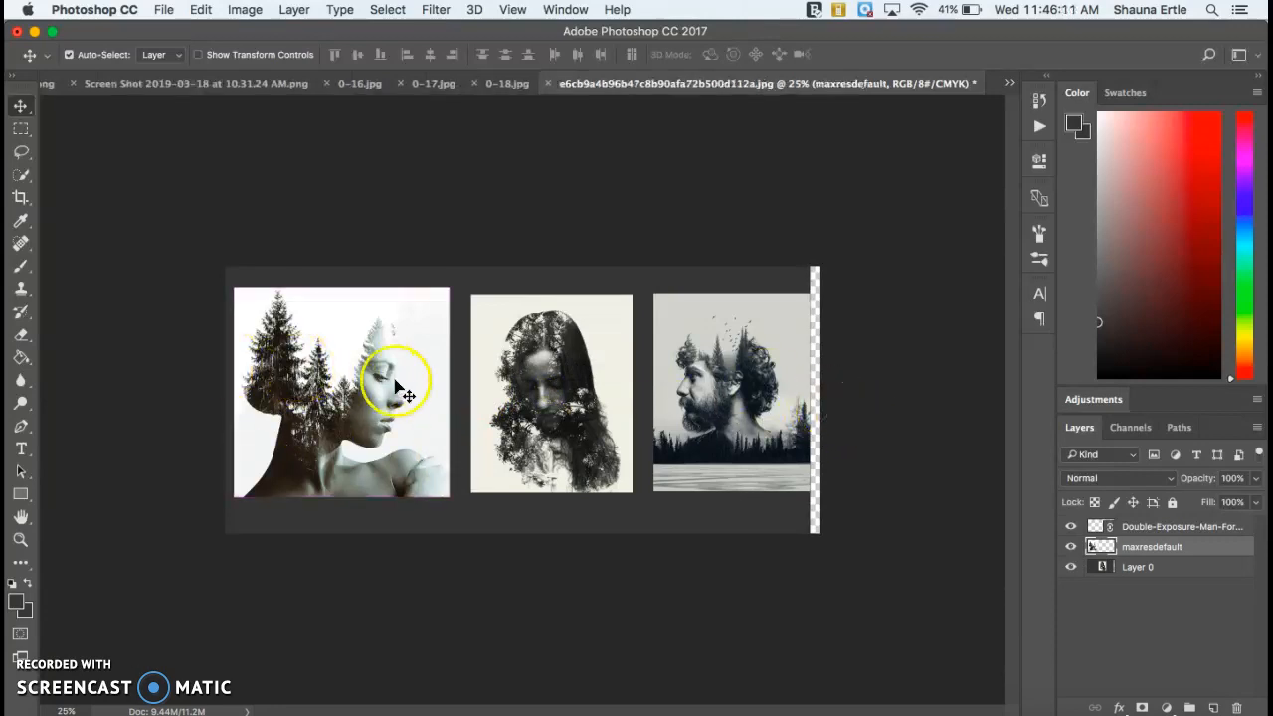
# - Scale the maxresdefault image down to about 92.9% width and 94.2% height to match the other two images' height
pyautogui.click(277, 371)
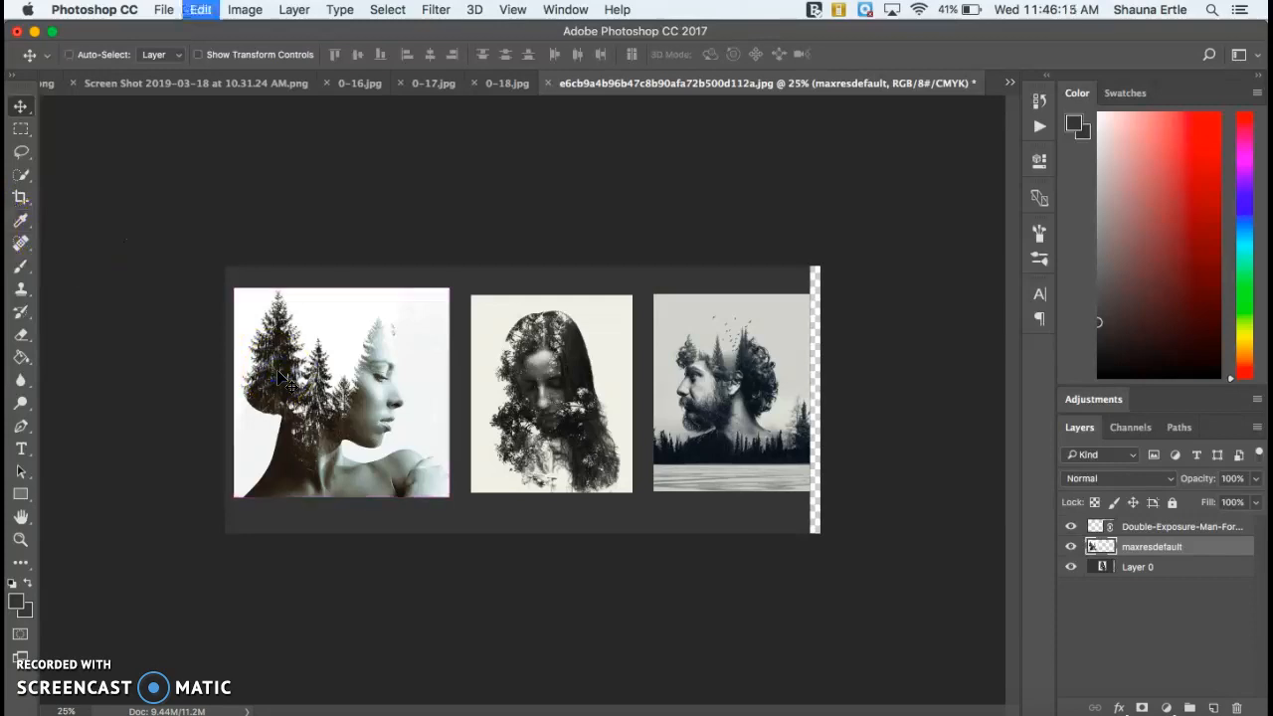
pyautogui.hotkey('ctrl', 't')
pyautogui.moveTo(447, 497); pyautogui.dragTo(438, 490)
pyautogui.moveTo(237, 290); pyautogui.dragTo(243, 294)
pyautogui.click(824, 55)
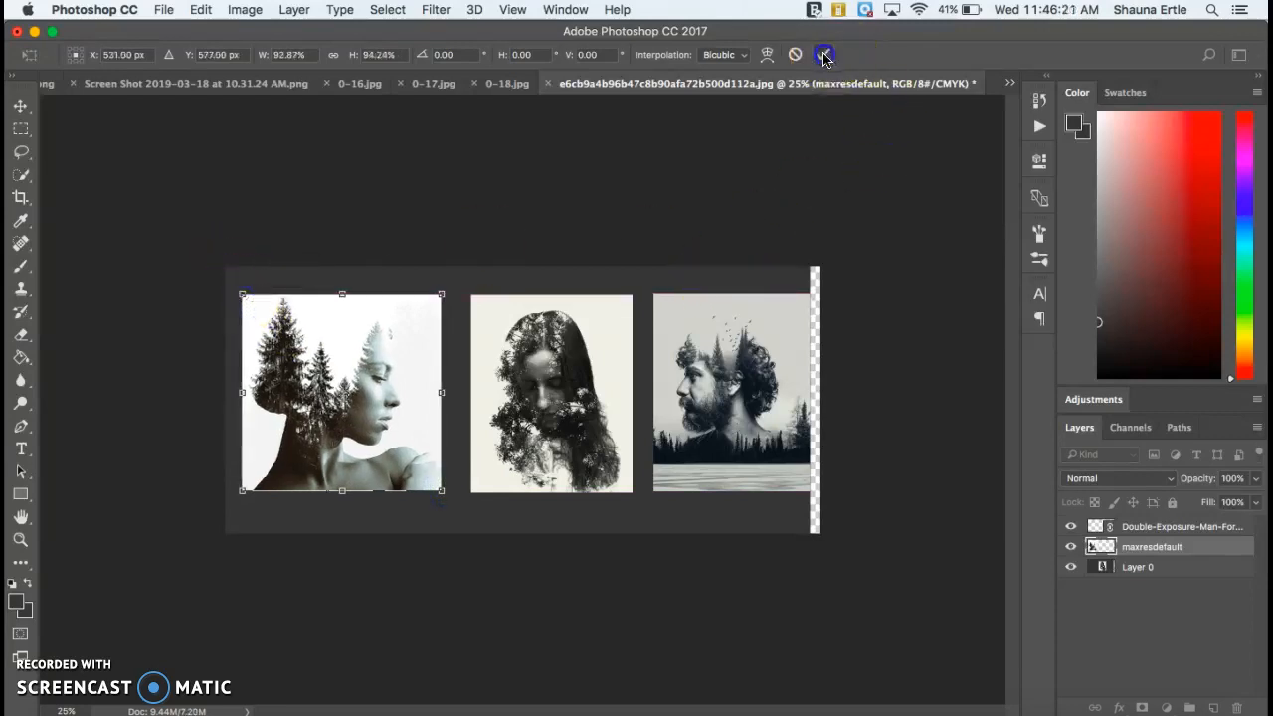
# - Sample the dark grey background and fill the transparent strip at the canvas's right edge on Layer 0 with it
pyautogui.click(1208, 569)
pyautogui.press('i')
pyautogui.click(733, 520)
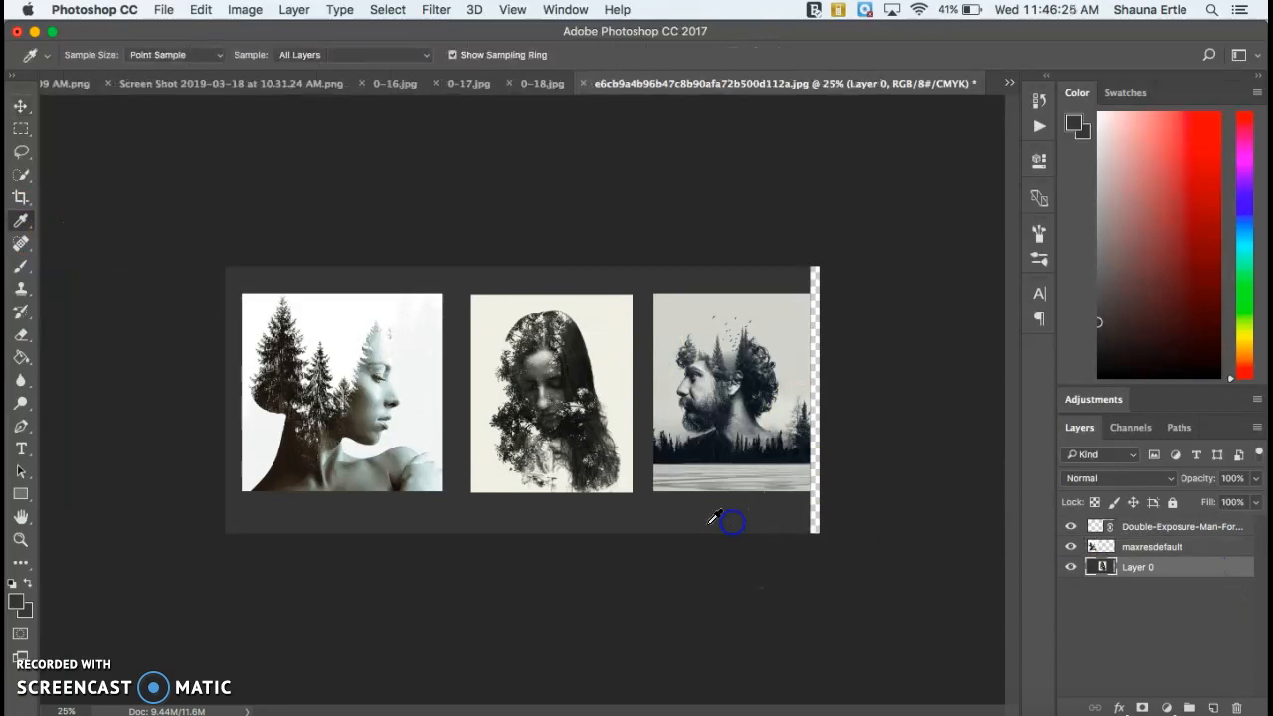
pyautogui.click(21, 357)
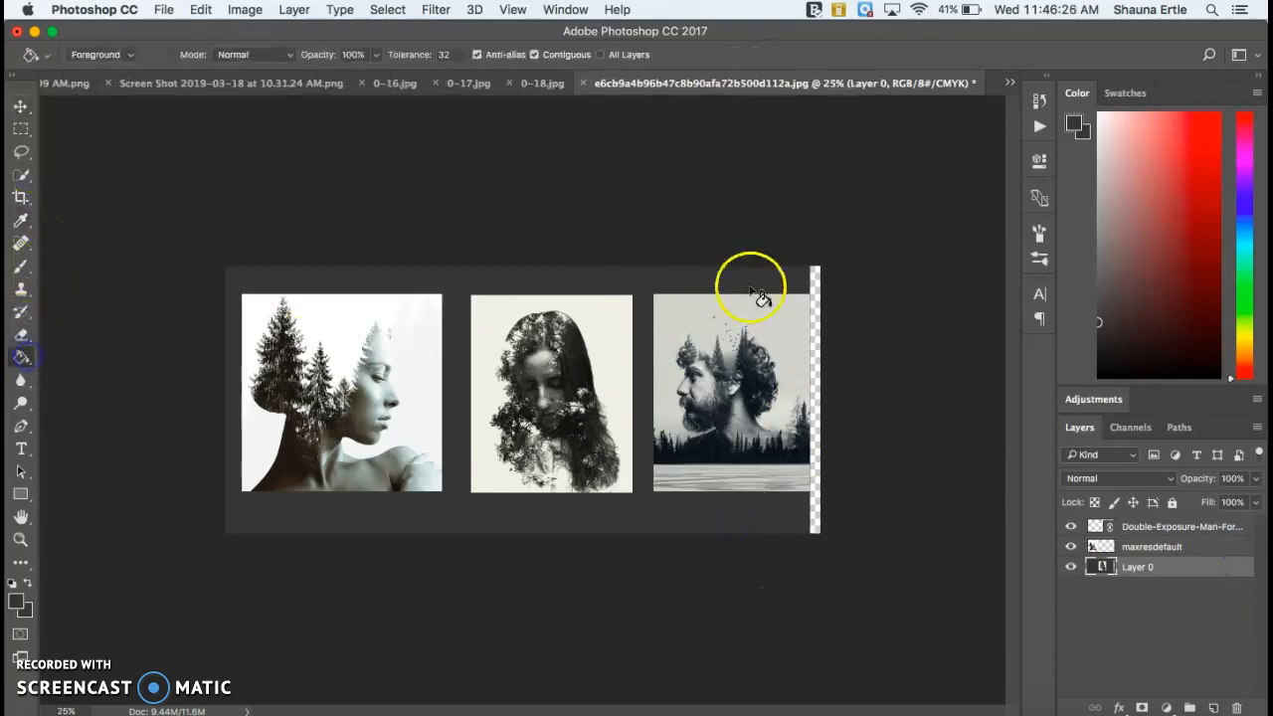
pyautogui.click(813, 287)
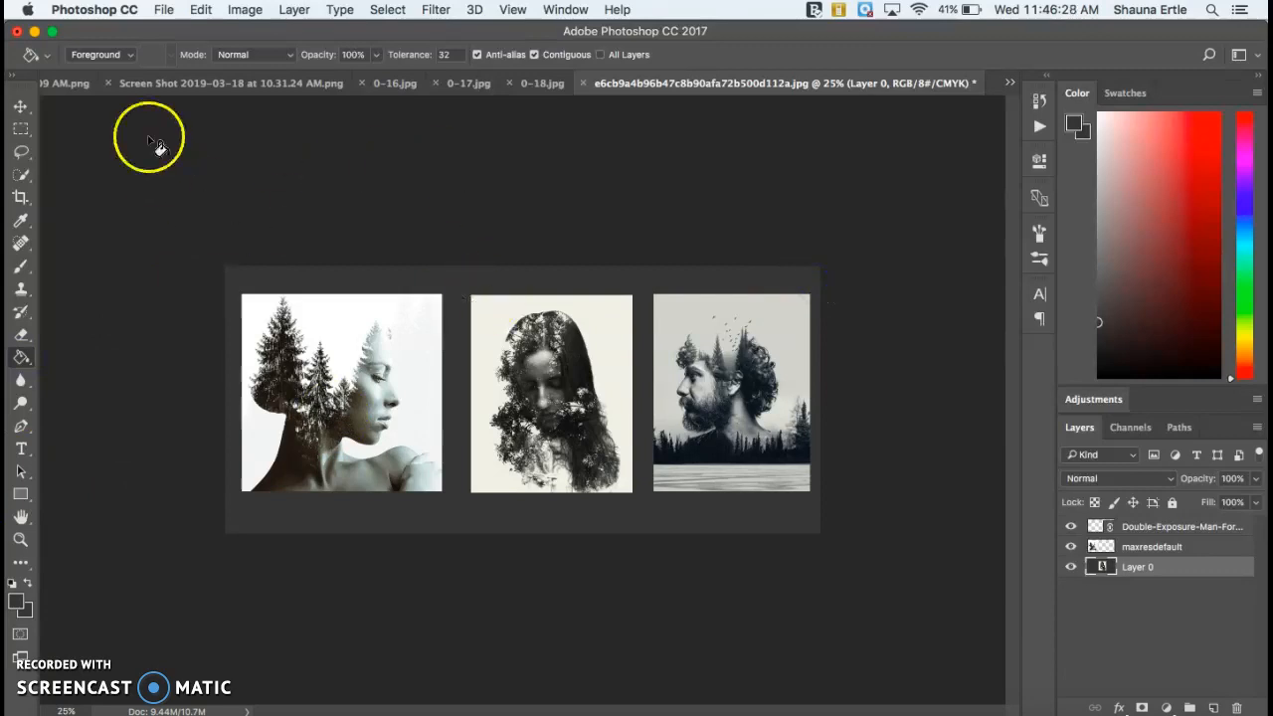
# - Move the maxresdefault image slightly right so its gap to the central portrait matches the other gap
pyautogui.click(21, 107)
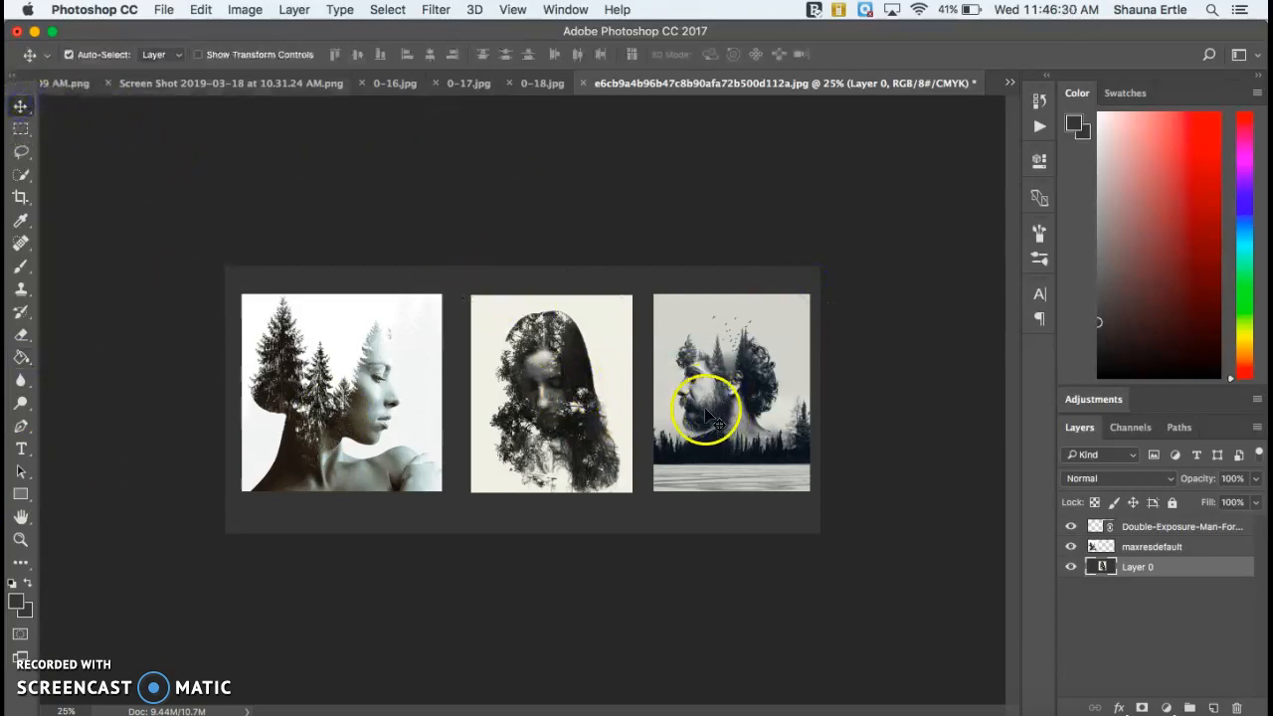
pyautogui.click(404, 384)
pyautogui.moveTo(404, 384); pyautogui.dragTo(412, 386)
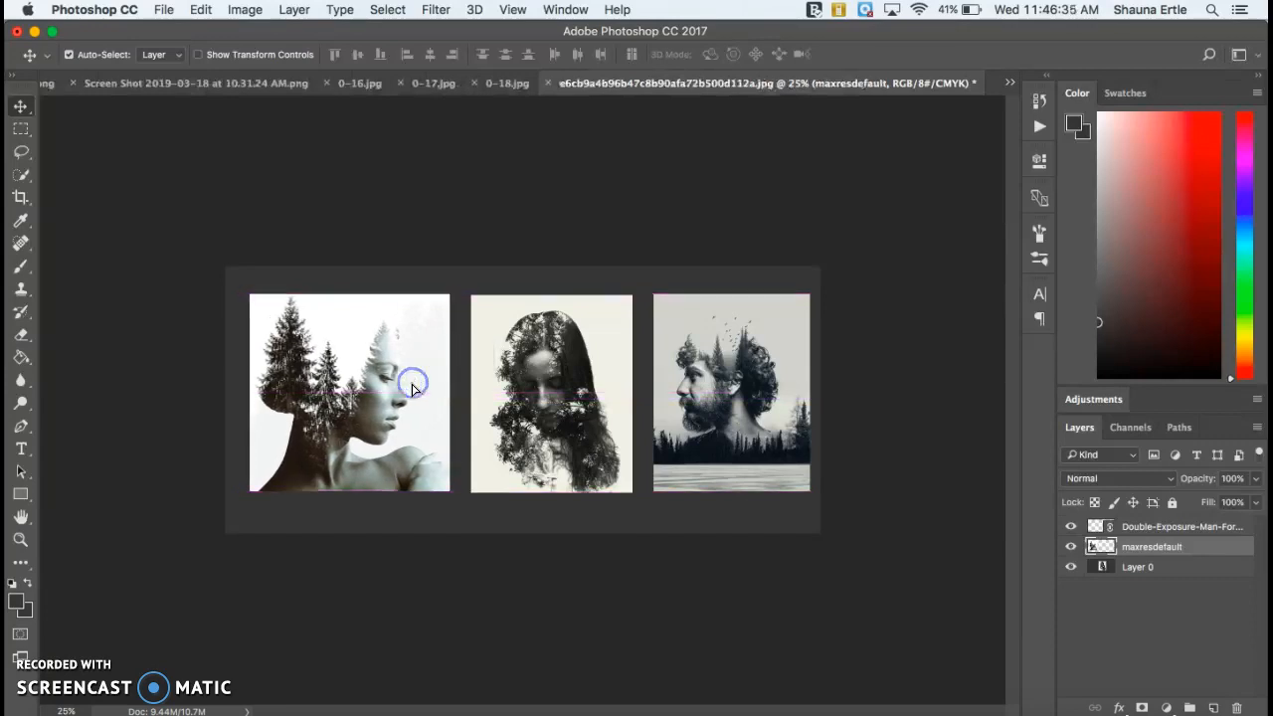
# - Crop the canvas tighter along its top, bottom and left edges to about 36.7 in wide, evening the border around the portraits
pyautogui.click(18, 196)
pyautogui.moveTo(521, 530); pyautogui.dragTo(519, 520)
pyautogui.click(524, 282)
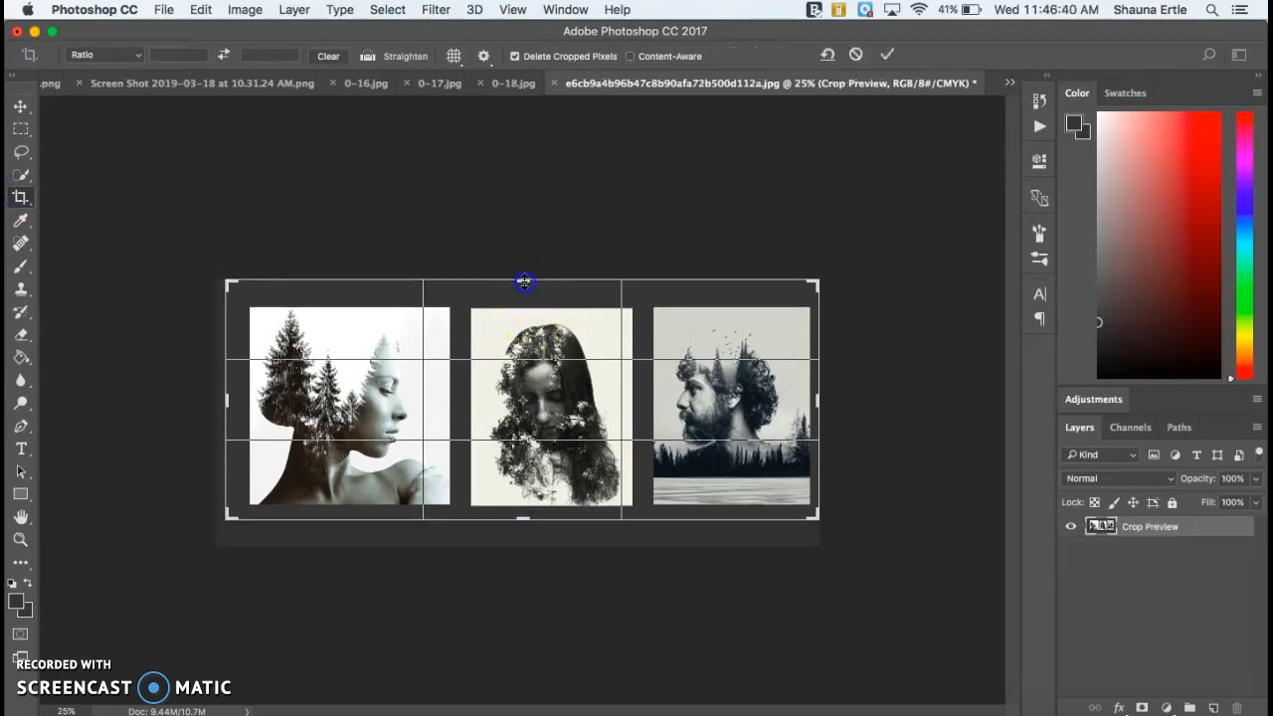
pyautogui.moveTo(524, 284); pyautogui.dragTo(523, 288)
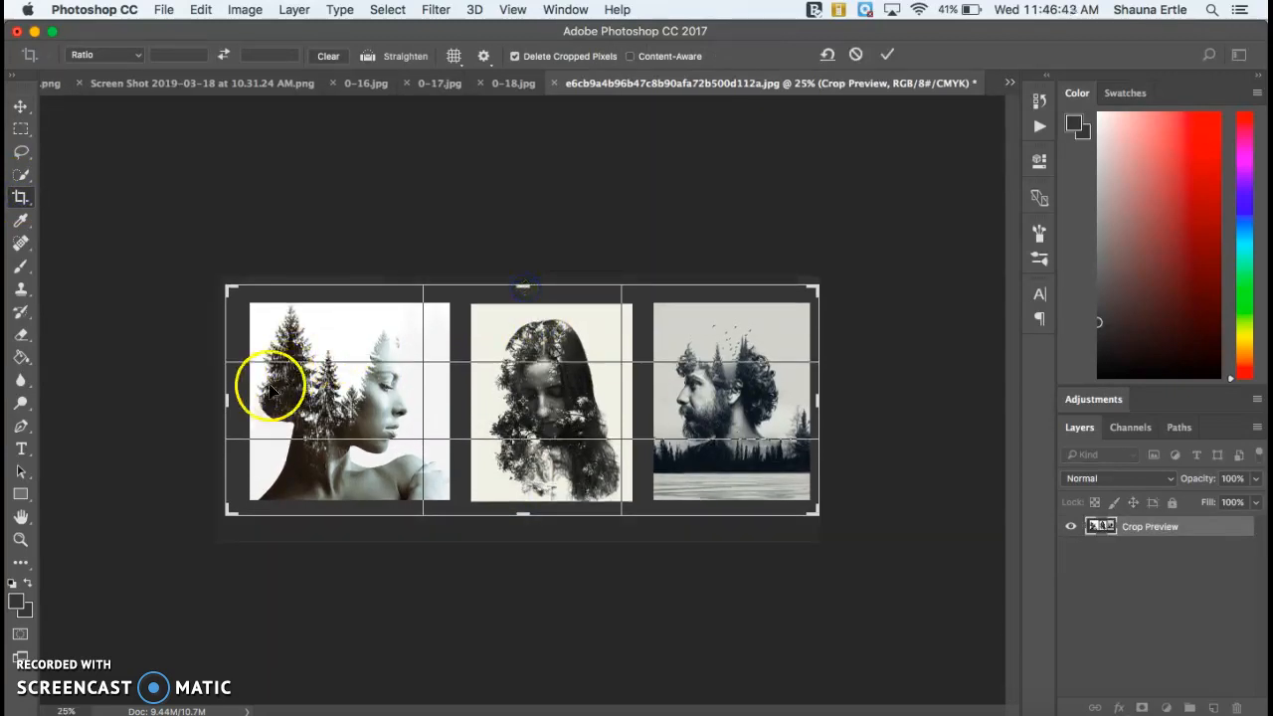
pyautogui.moveTo(232, 398); pyautogui.dragTo(238, 399)
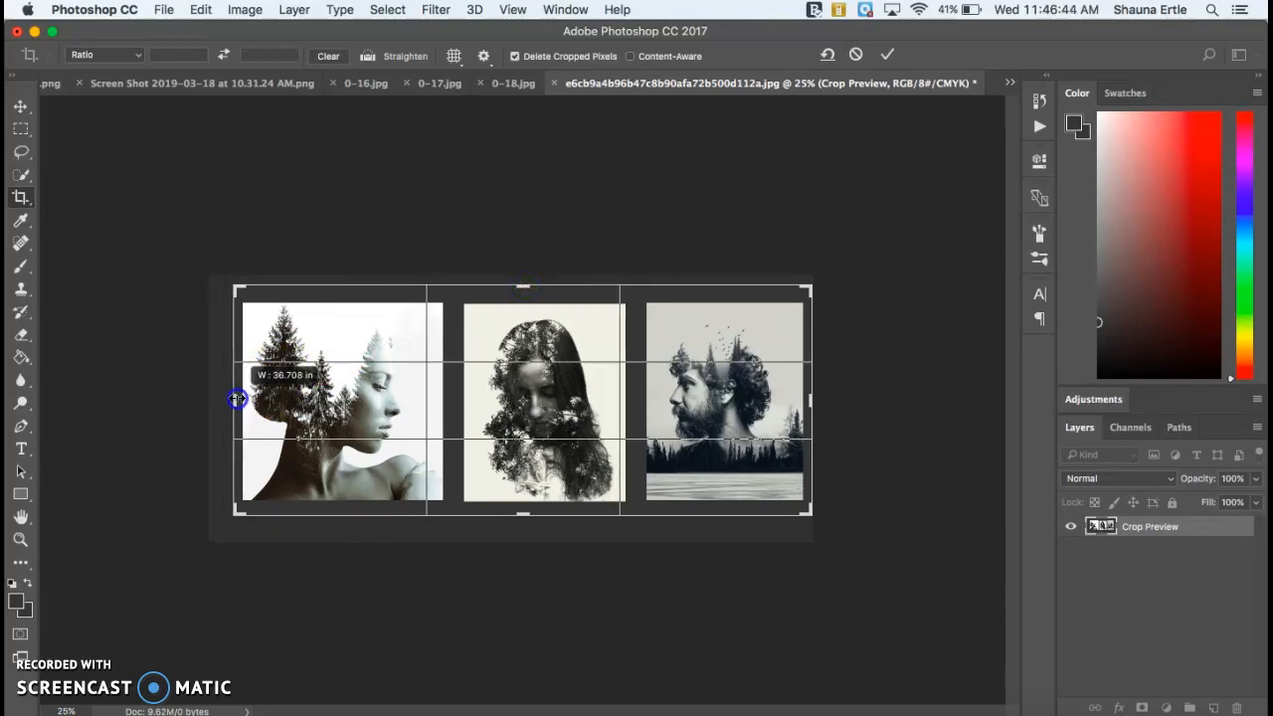
pyautogui.press('Return')
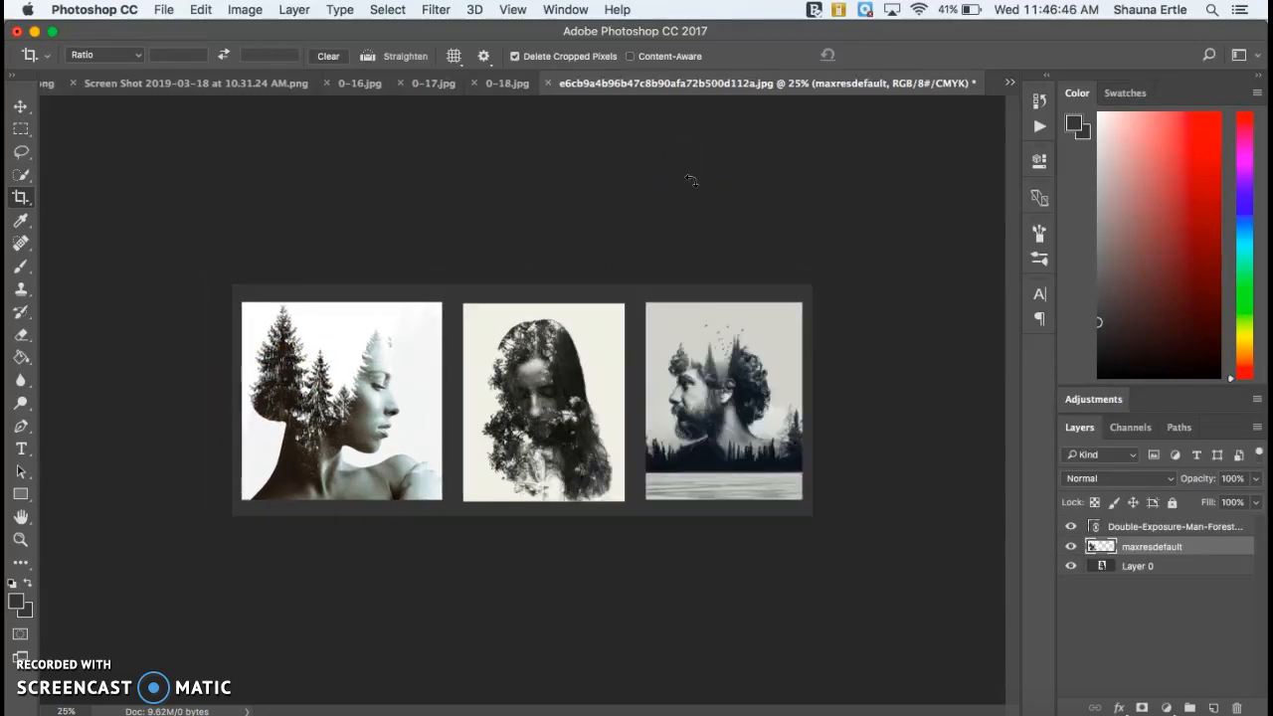
# - Open the layer style settings for the Double-Exposure-Man-Forest-After layer, keeping the image canvas partly in view
pyautogui.click(21, 107)
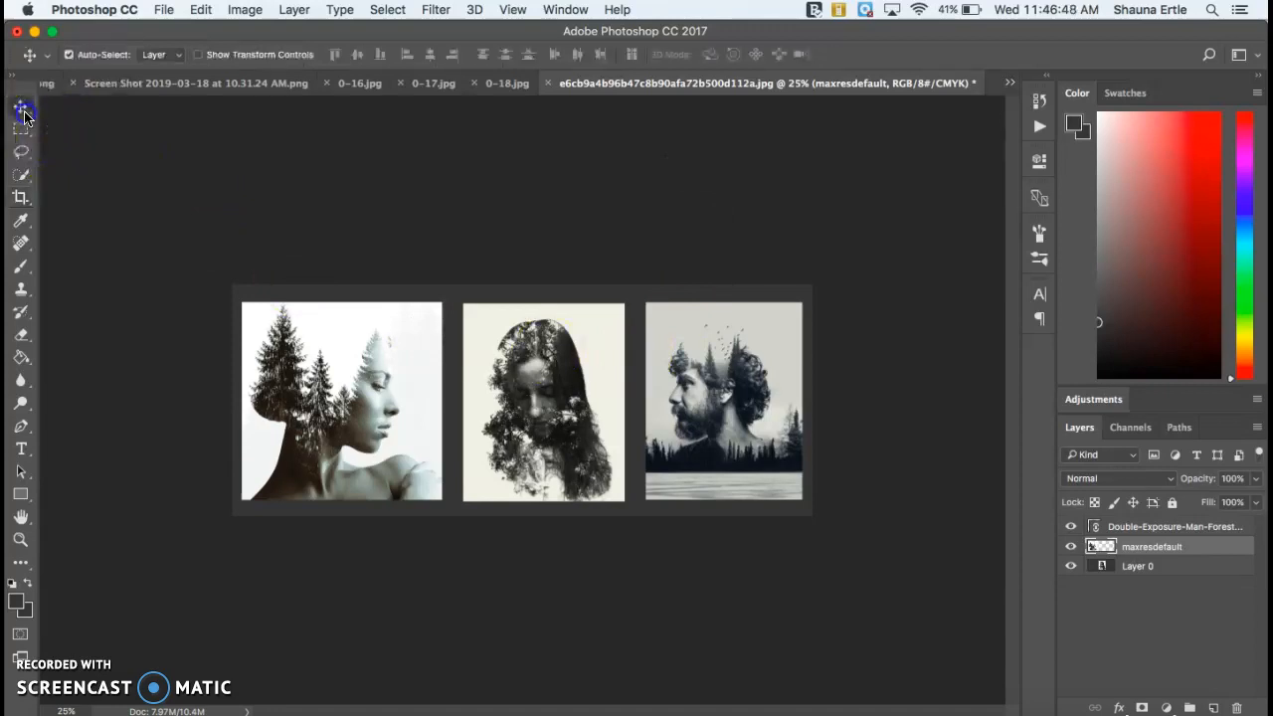
pyautogui.click(1207, 529)
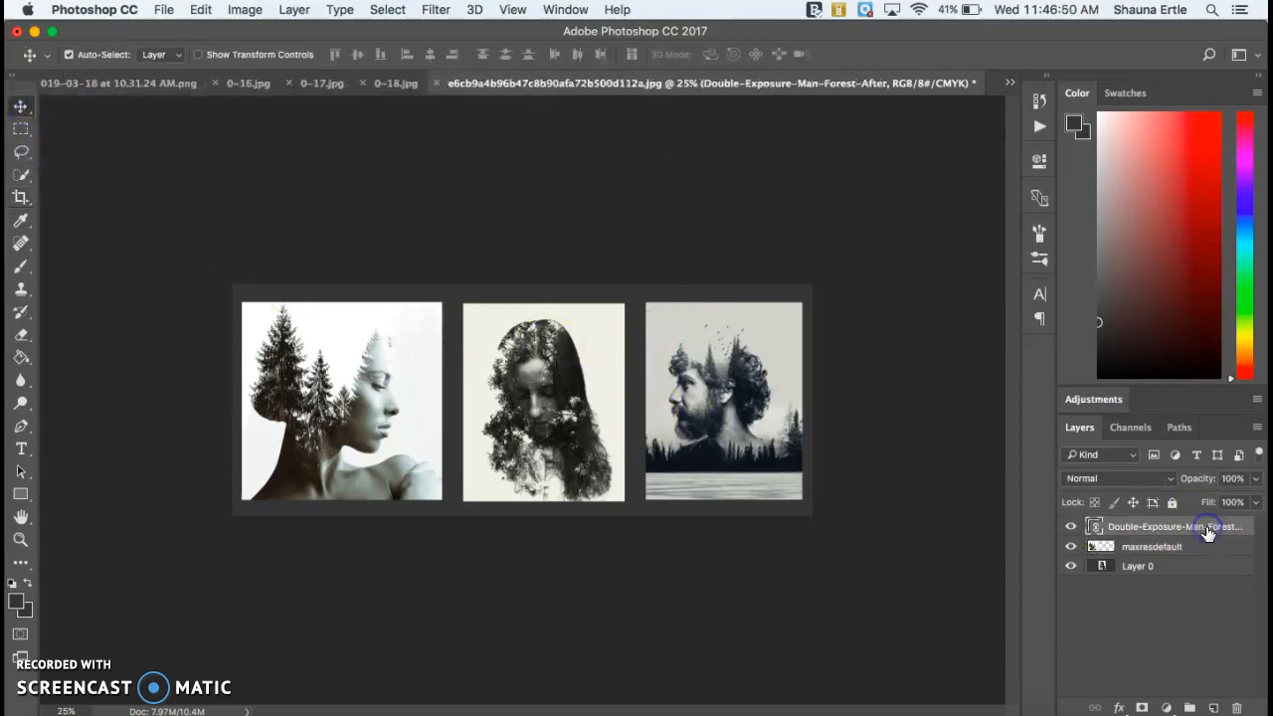
pyautogui.doubleClick(1247, 527)
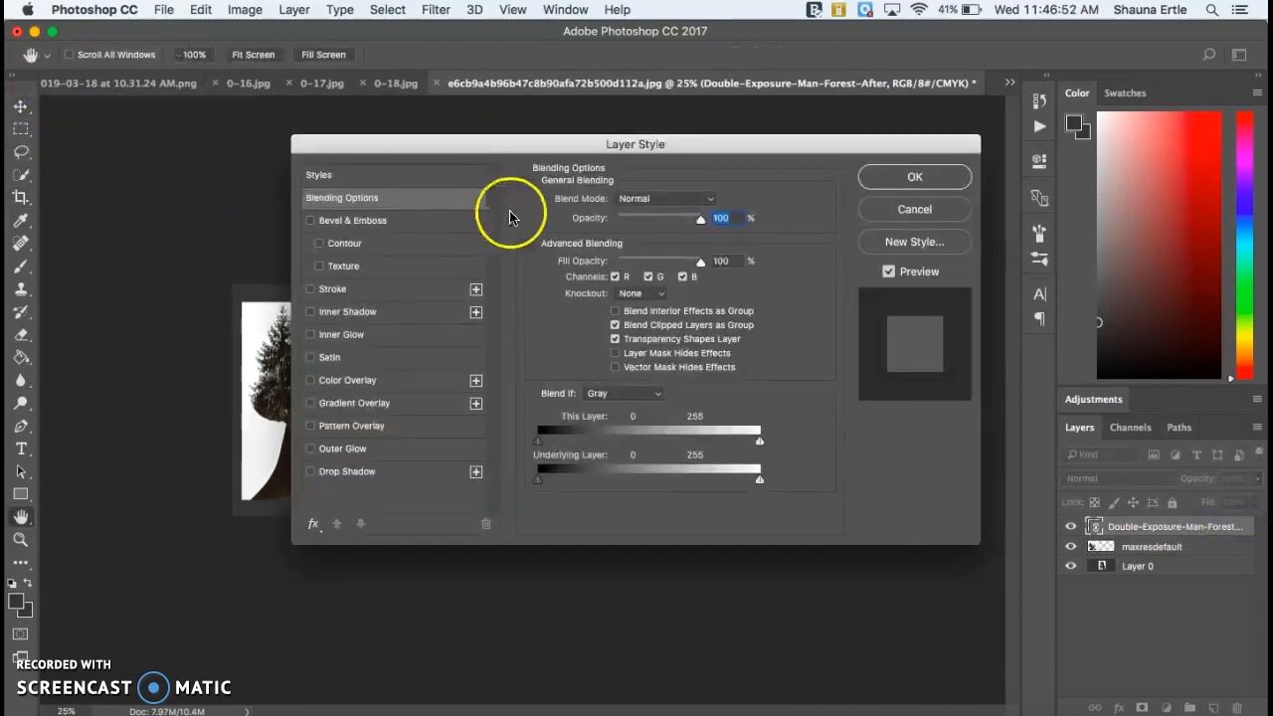
pyautogui.moveTo(629, 147)
pyautogui.mouseDown()
pyautogui.moveTo(756, 149)
pyautogui.moveTo(669, 100)
pyautogui.mouseUp()
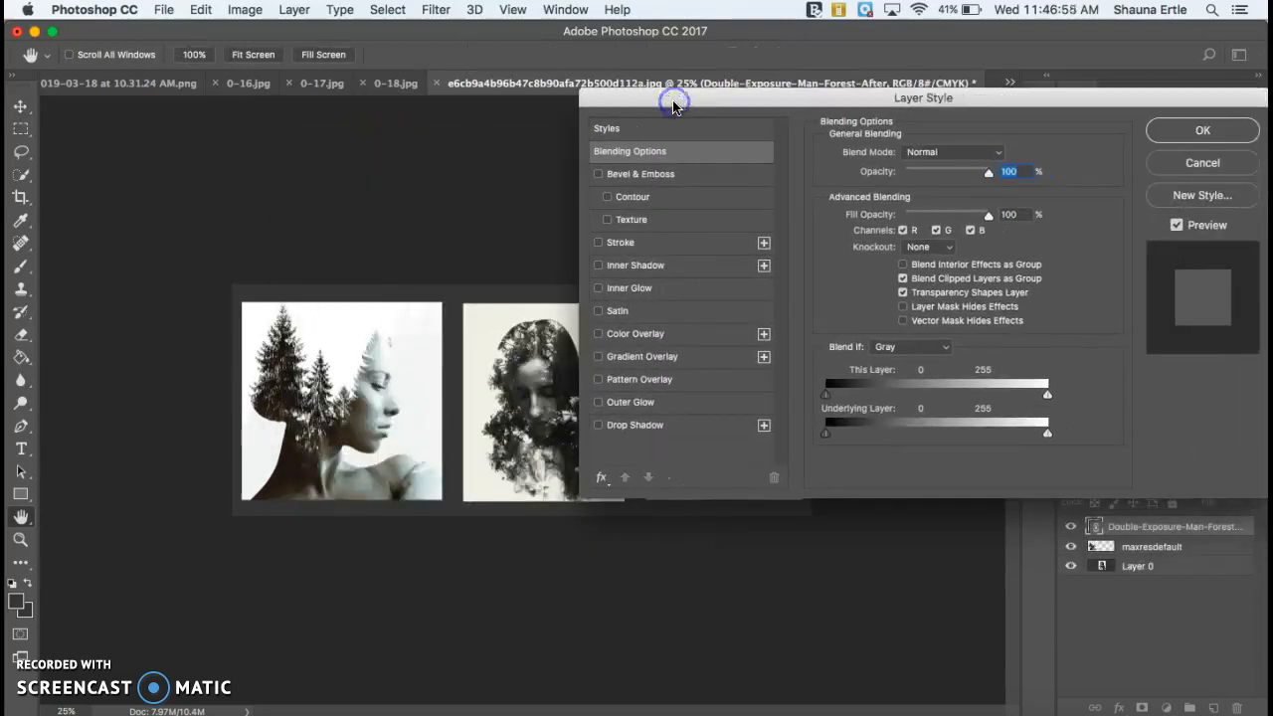
# - Try a black inside stroke of 29 px on the bearded man's portrait and disable it
pyautogui.click(673, 244)
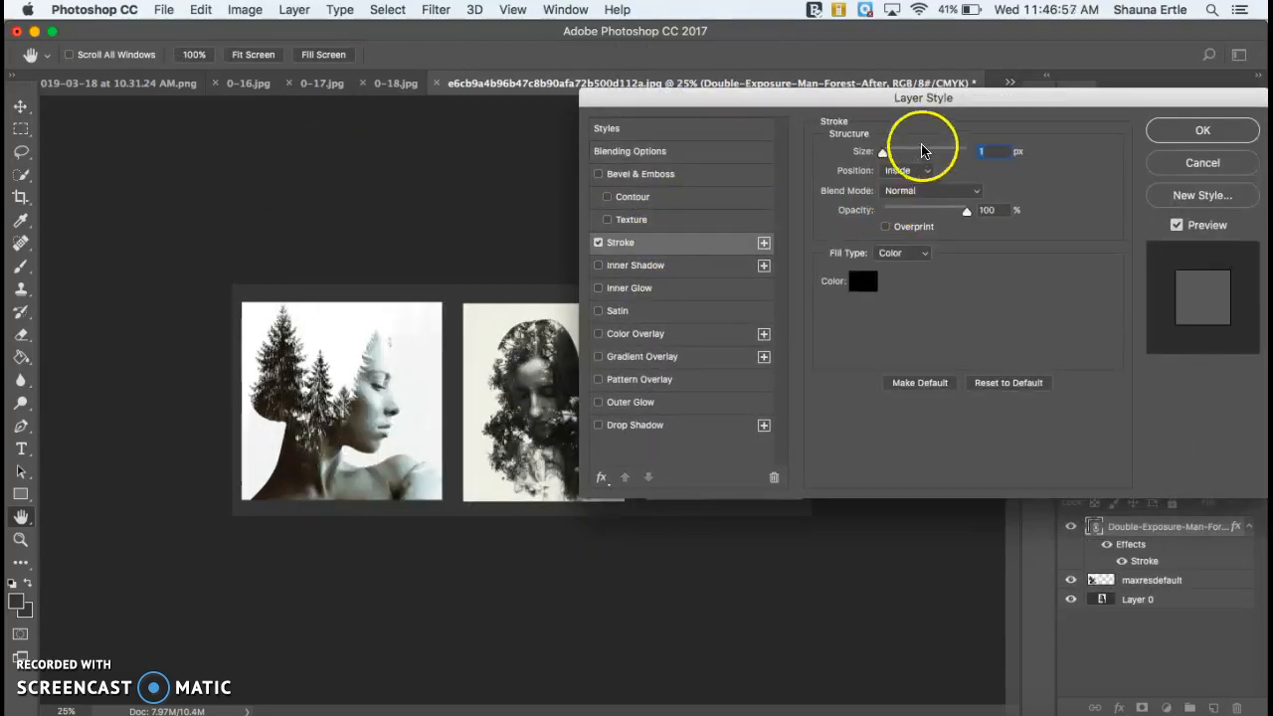
pyautogui.moveTo(898, 160); pyautogui.dragTo(923, 160)
pyautogui.moveTo(894, 104)
pyautogui.mouseDown()
pyautogui.moveTo(185, 491)
pyautogui.moveTo(237, 472)
pyautogui.moveTo(242, 233)
pyautogui.moveTo(126, 249)
pyautogui.moveTo(67, 216)
pyautogui.mouseUp()
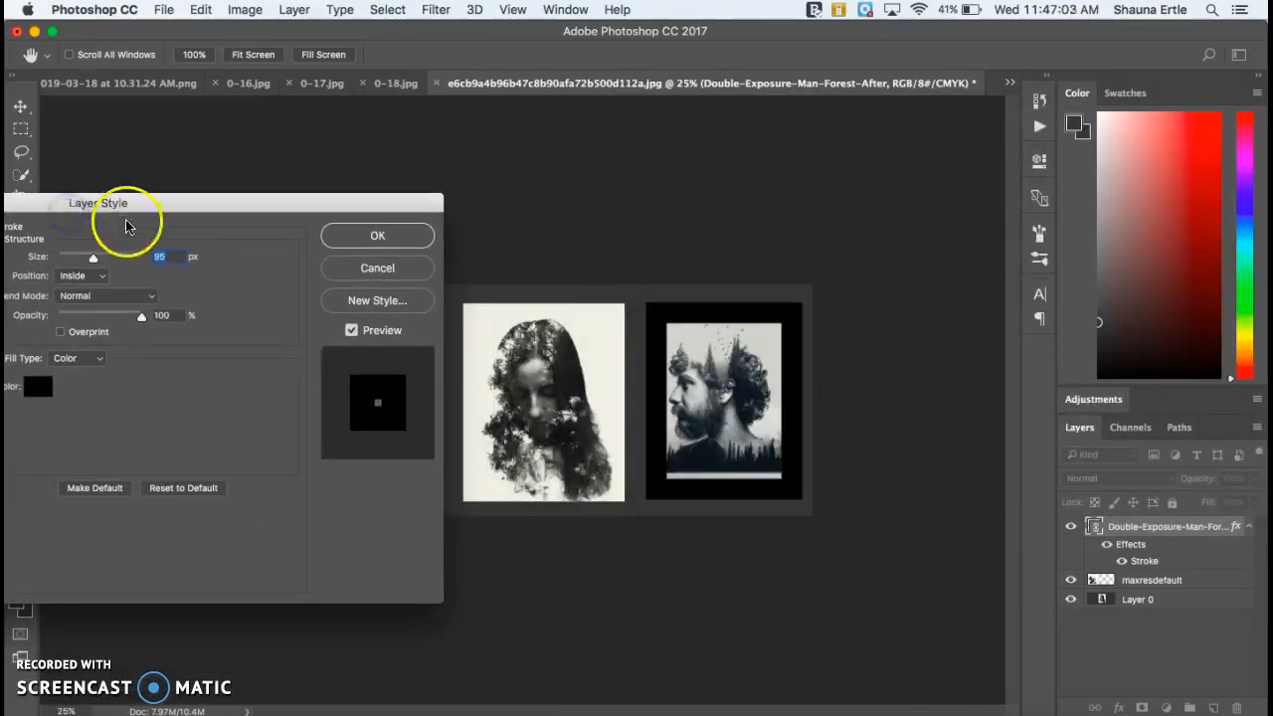
pyautogui.moveTo(93, 258); pyautogui.dragTo(72, 260)
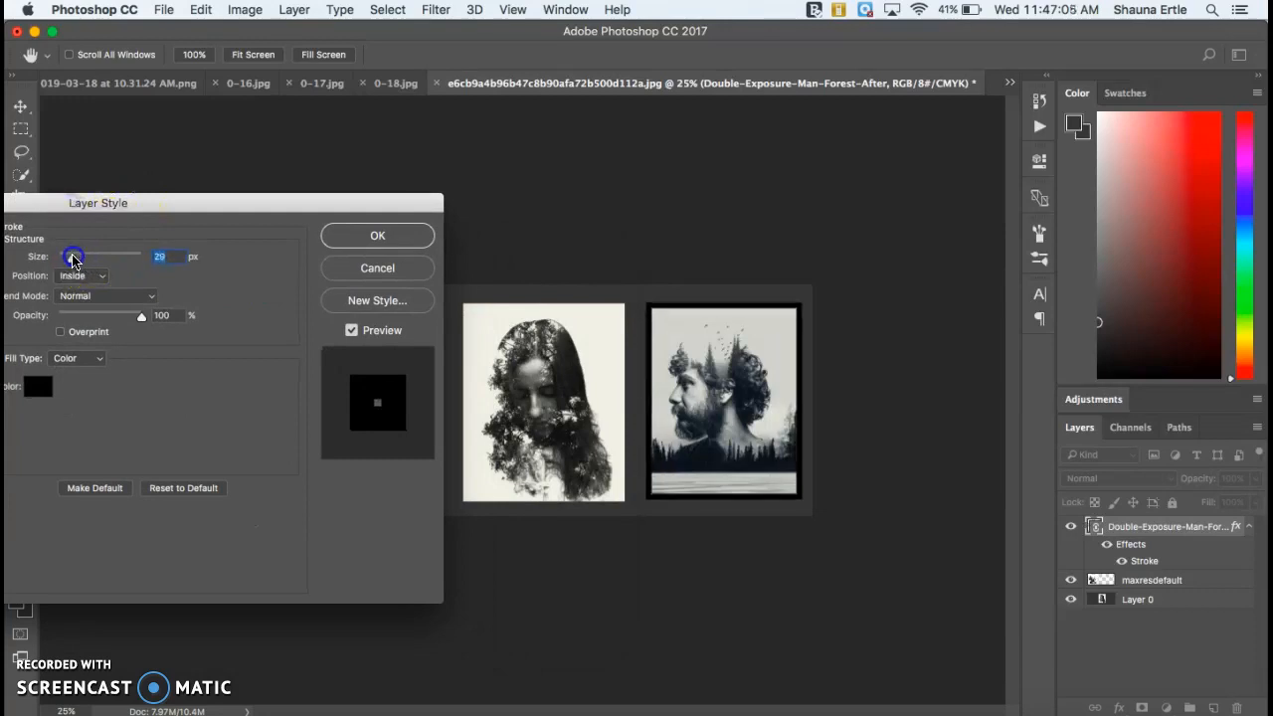
pyautogui.click(143, 205)
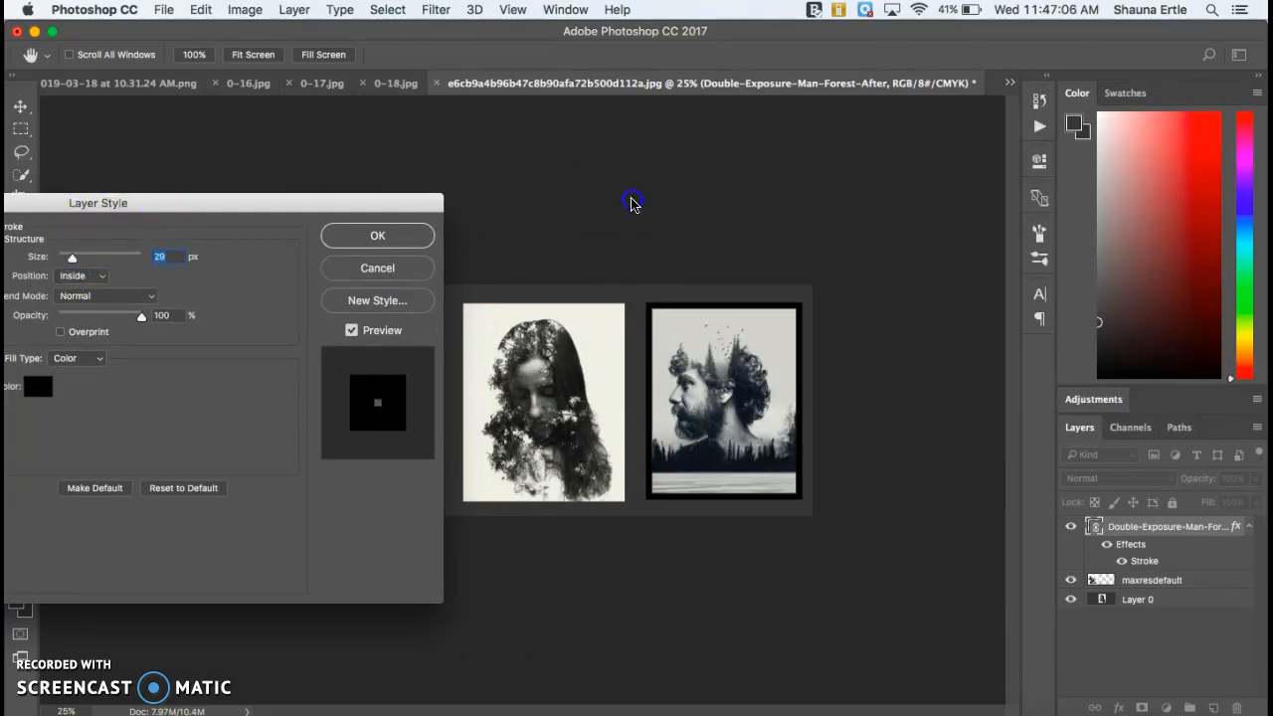
pyautogui.moveTo(349, 202); pyautogui.dragTo(527, 85)
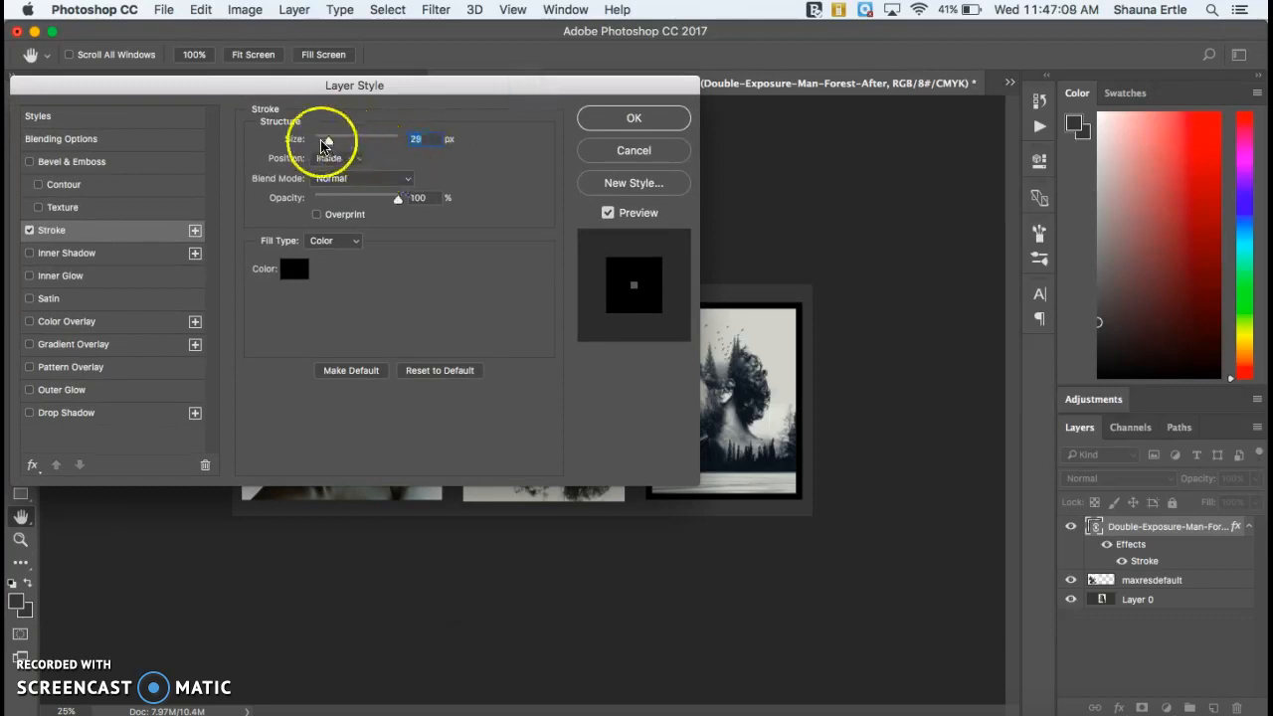
pyautogui.click(29, 230)
# - Apply a Multiply drop shadow to the bearded man's portrait with 31% opacity, 49 px distance, 64% spread and 0 px size
pyautogui.click(93, 413)
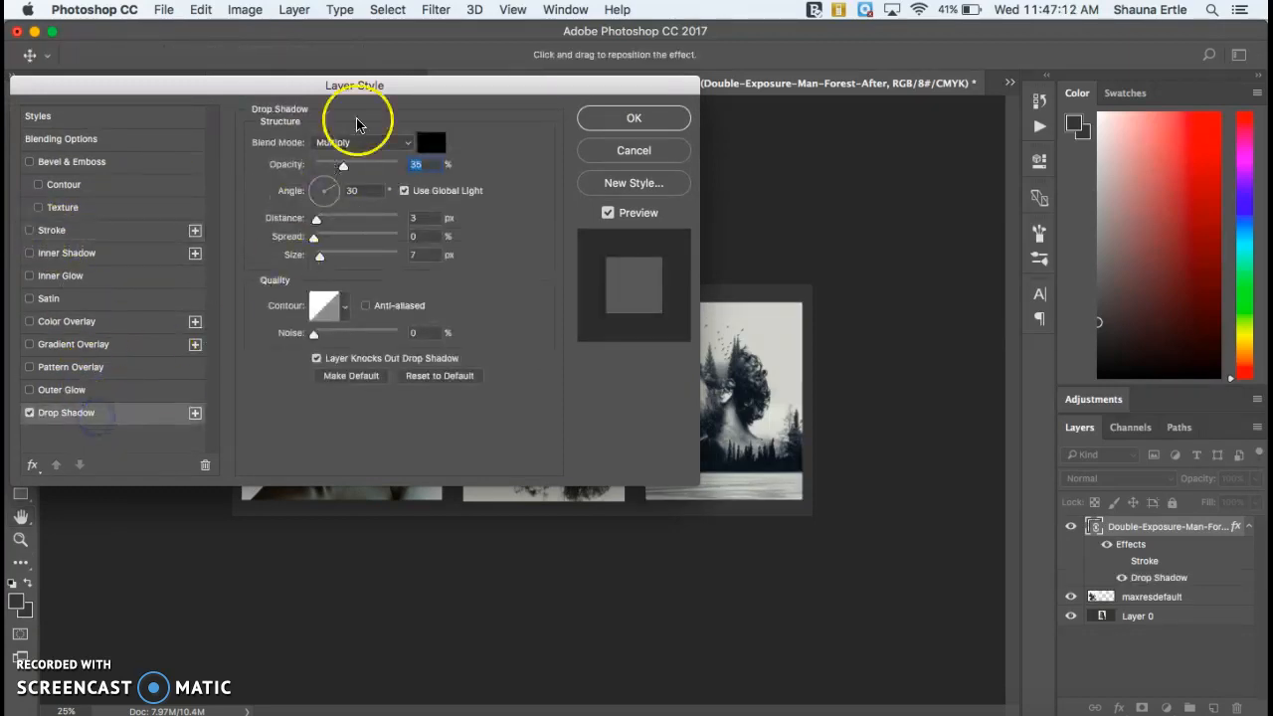
pyautogui.click(368, 165)
pyautogui.moveTo(441, 93); pyautogui.dragTo(334, 108)
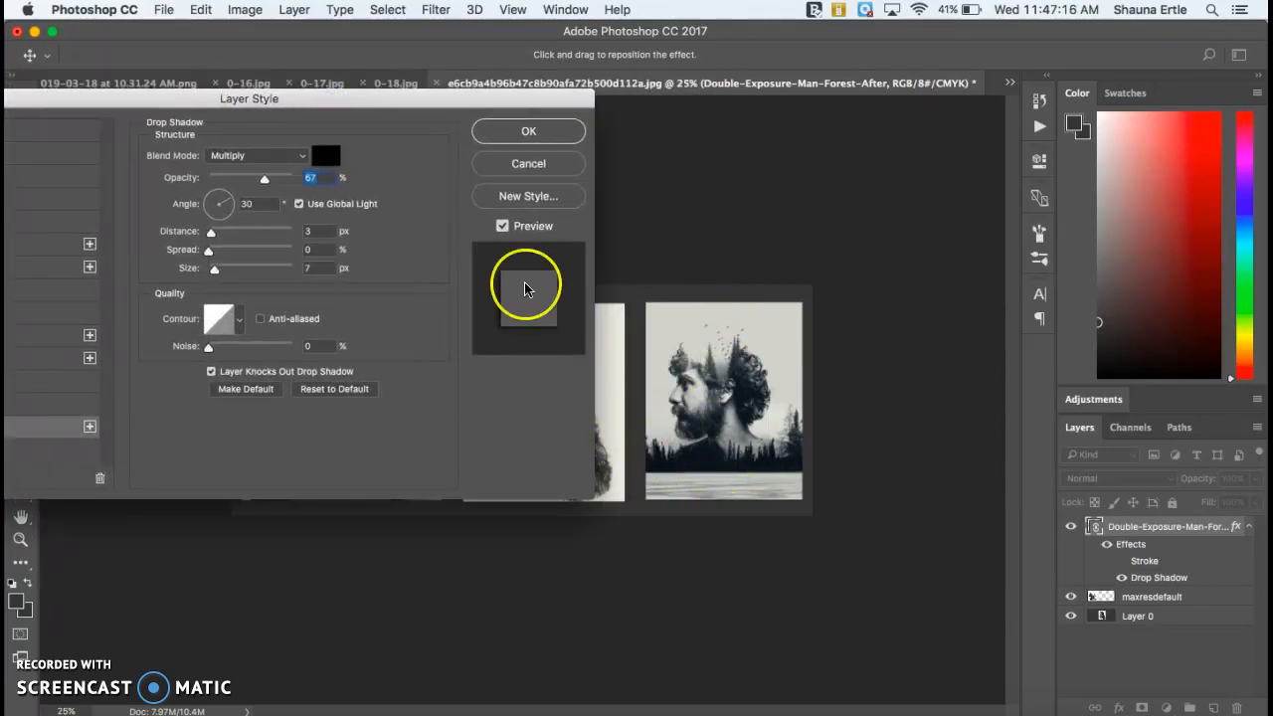
pyautogui.moveTo(212, 231); pyautogui.dragTo(266, 229)
pyautogui.moveTo(265, 178); pyautogui.dragTo(234, 179)
pyautogui.moveTo(209, 250); pyautogui.dragTo(199, 276)
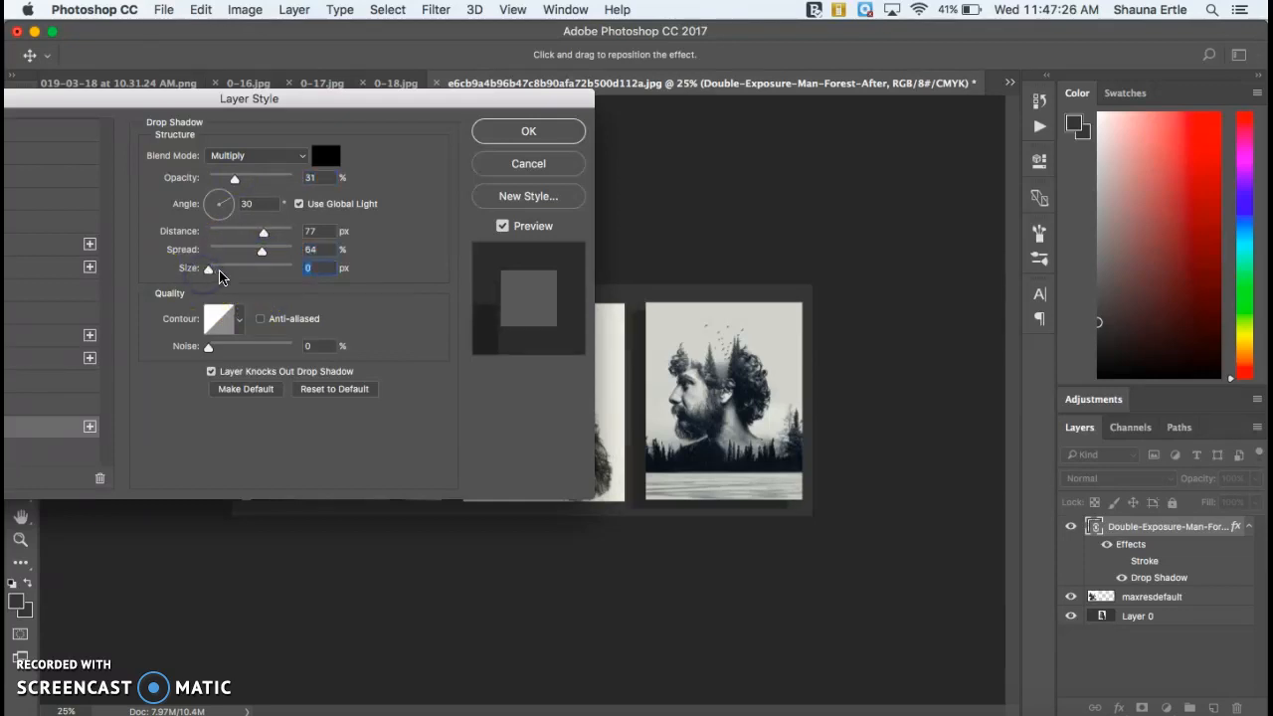
pyautogui.moveTo(264, 231); pyautogui.dragTo(250, 233)
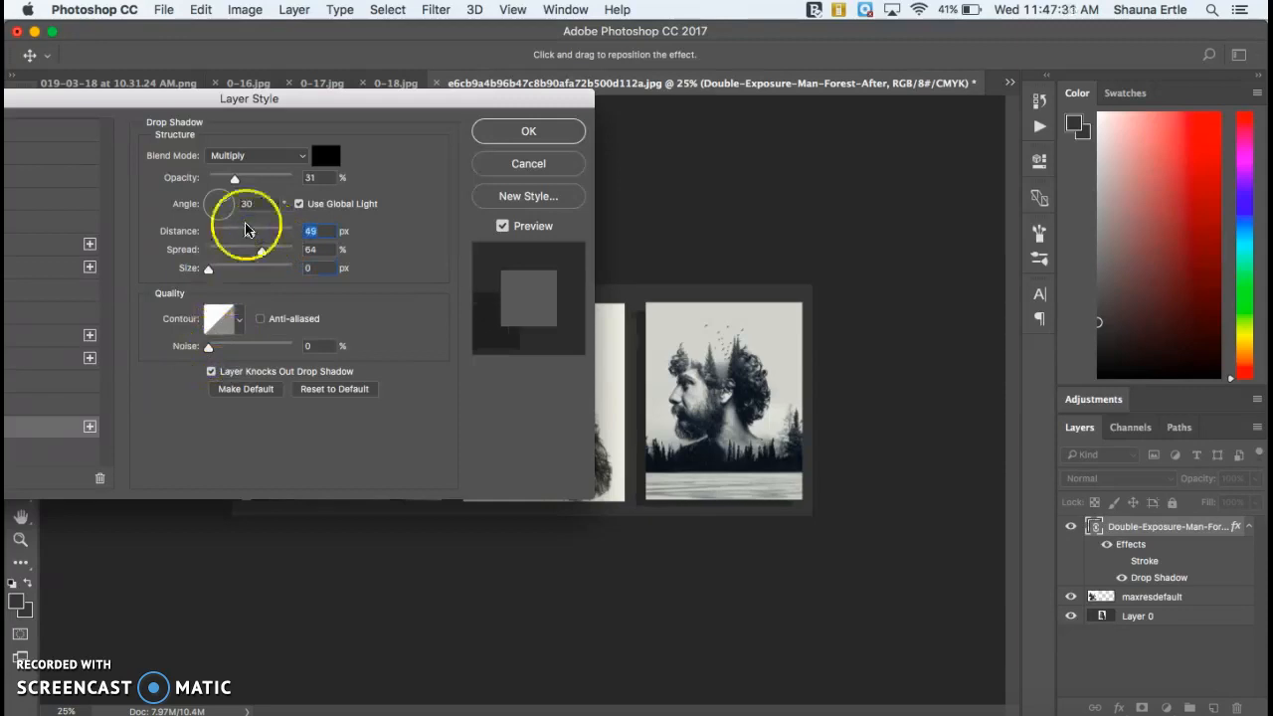
pyautogui.click(510, 140)
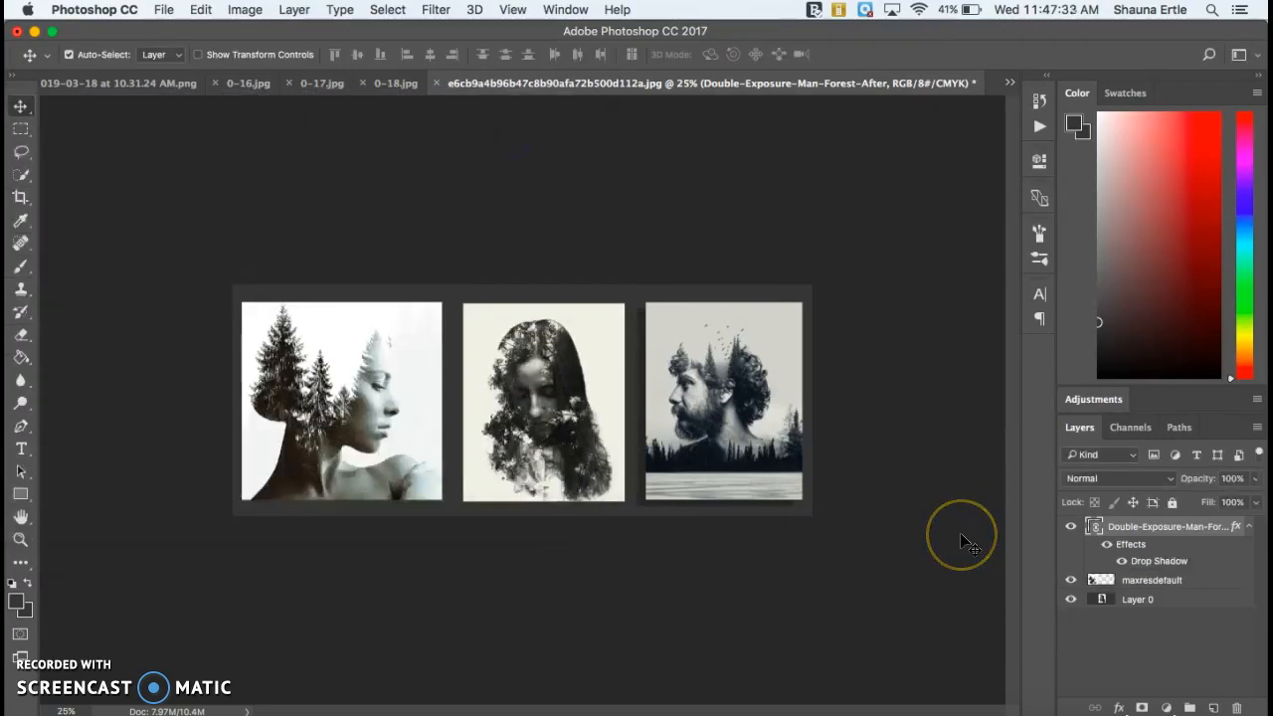